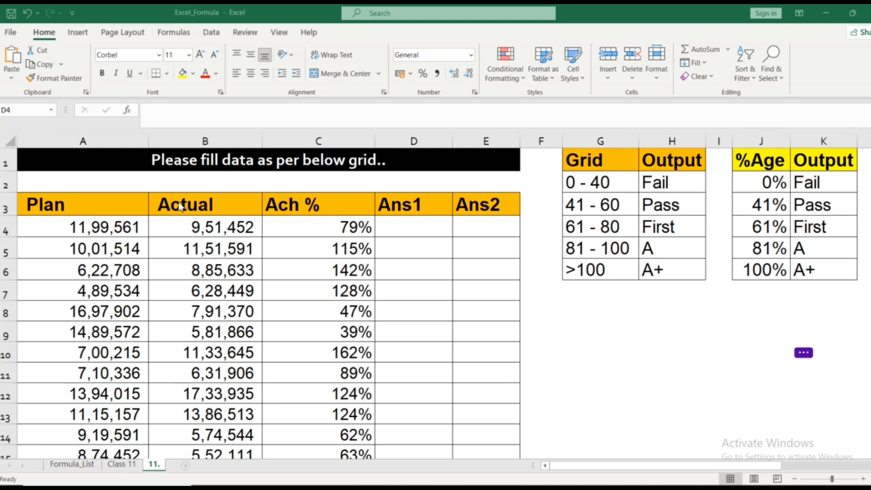
Step: Examine the Ach %, Ans1 and Ans2 columns together with the Grid and %Age output tables
{"action": "left_click", "coordinate": [296, 204]}
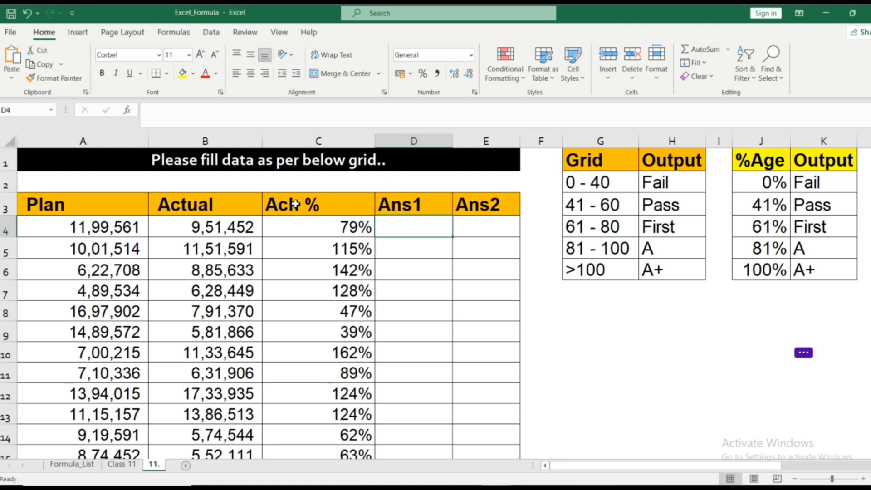
{"action": "left_click", "coordinate": [309, 231]}
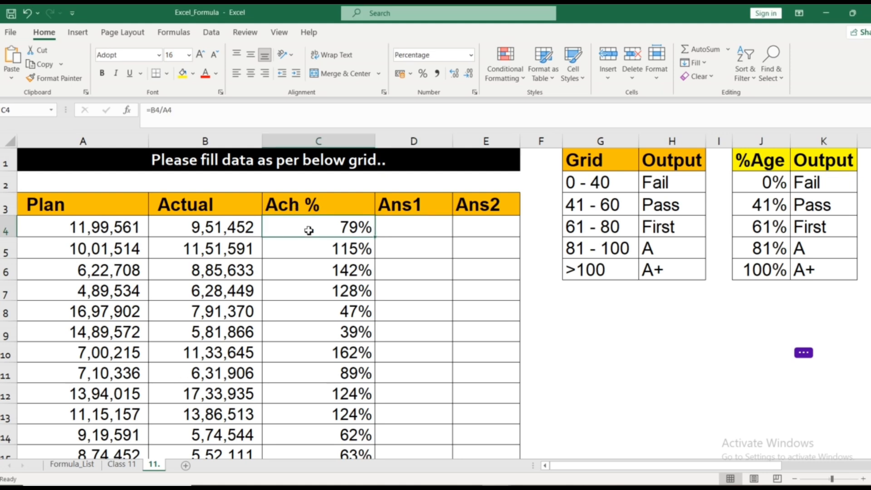
{"action": "left_click", "coordinate": [427, 233]}
{"action": "left_click", "coordinate": [476, 227]}
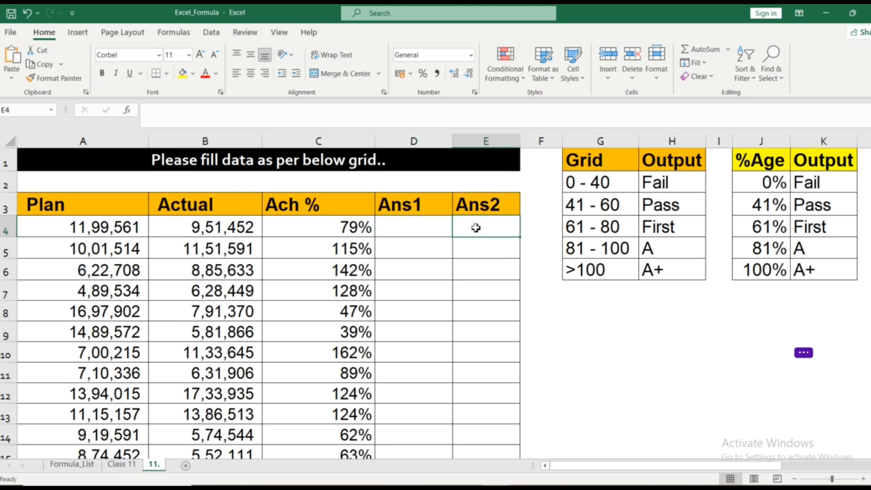
{"action": "left_click", "coordinate": [419, 230]}
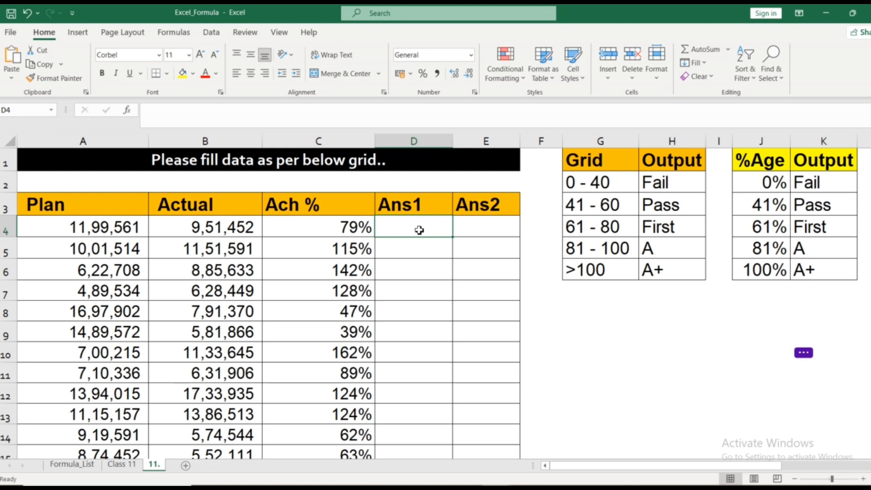
{"action": "left_click", "coordinate": [595, 167]}
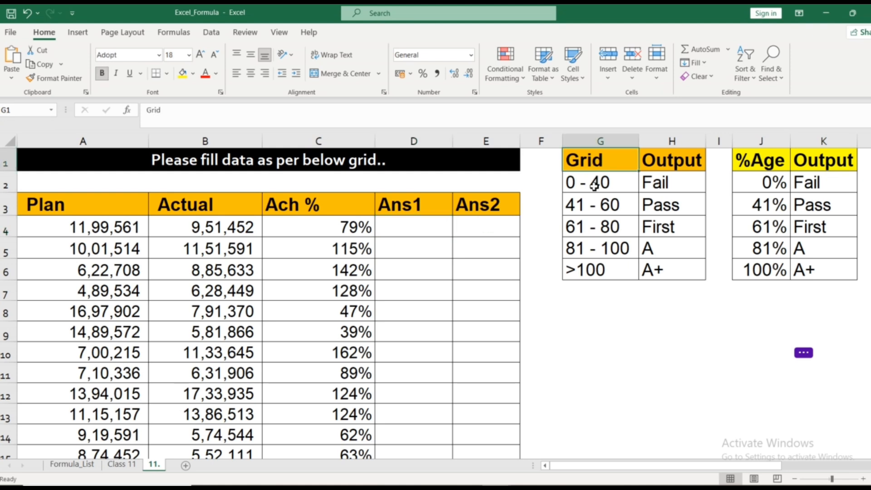
{"action": "left_click", "coordinate": [595, 186]}
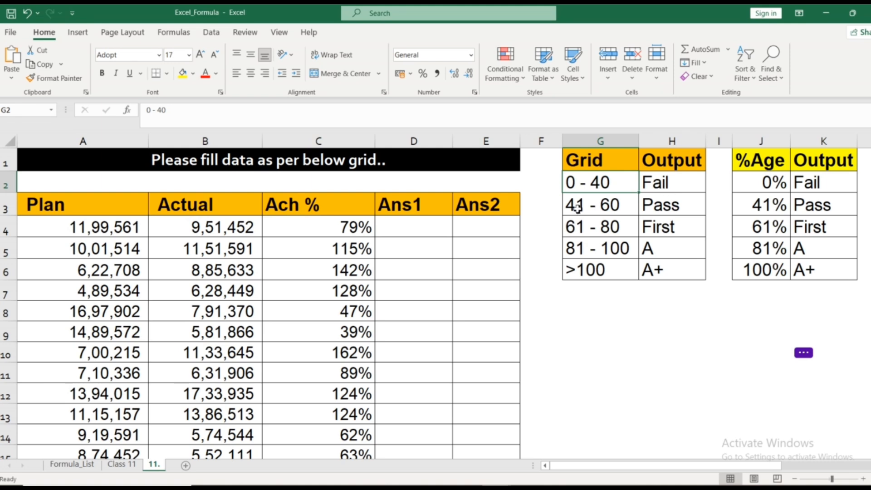
{"action": "left_click", "coordinate": [661, 207]}
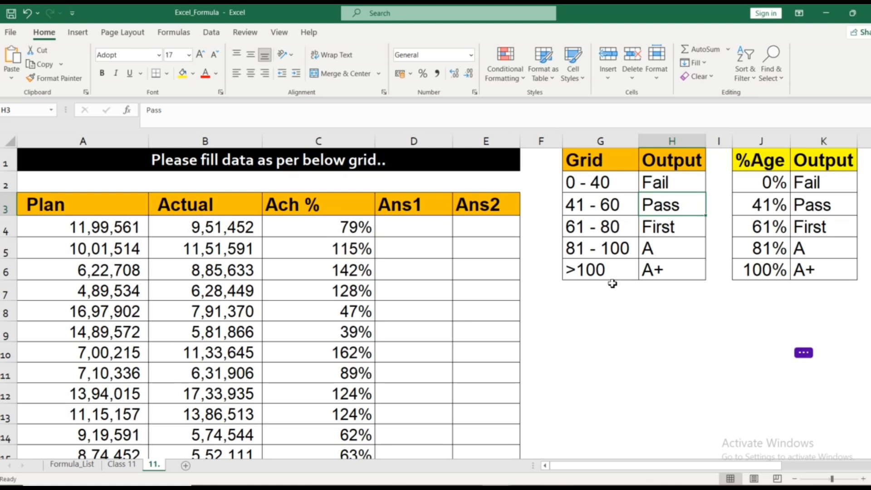
{"action": "left_click", "coordinate": [777, 180]}
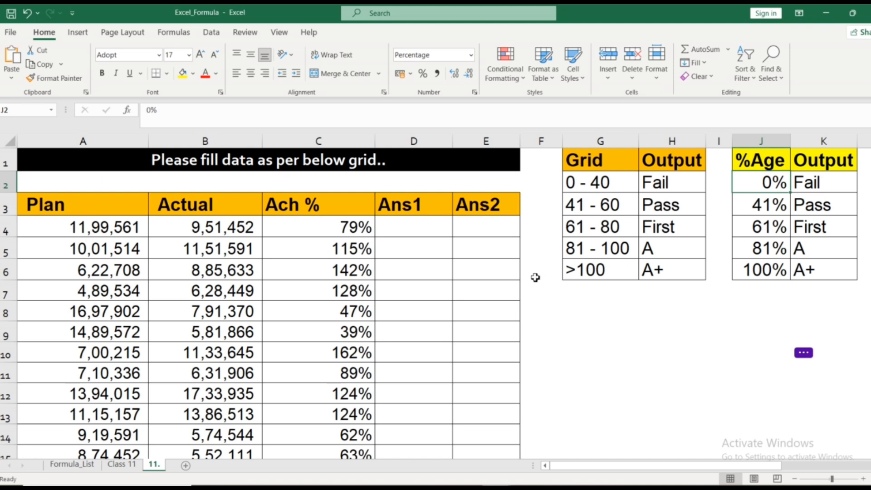
Step: Start an IF formula in D4 under Ans1 that returns "A+" when C4>100%
{"action": "left_click", "coordinate": [429, 241]}
{"action": "left_click", "coordinate": [418, 229]}
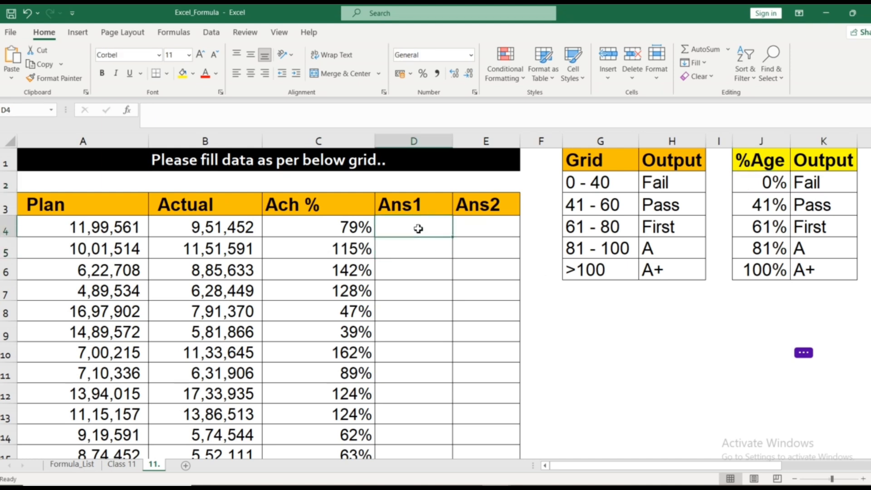
{"action": "type", "text": "=if"}
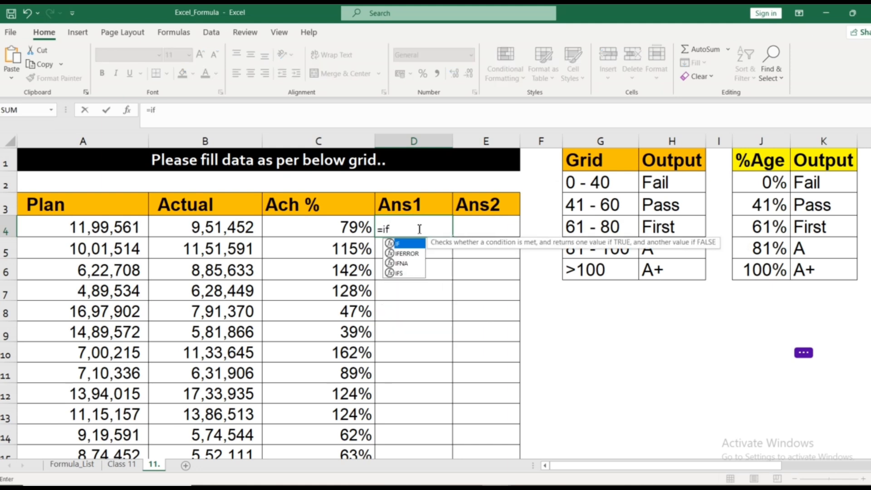
{"action": "key", "text": "Tab"}
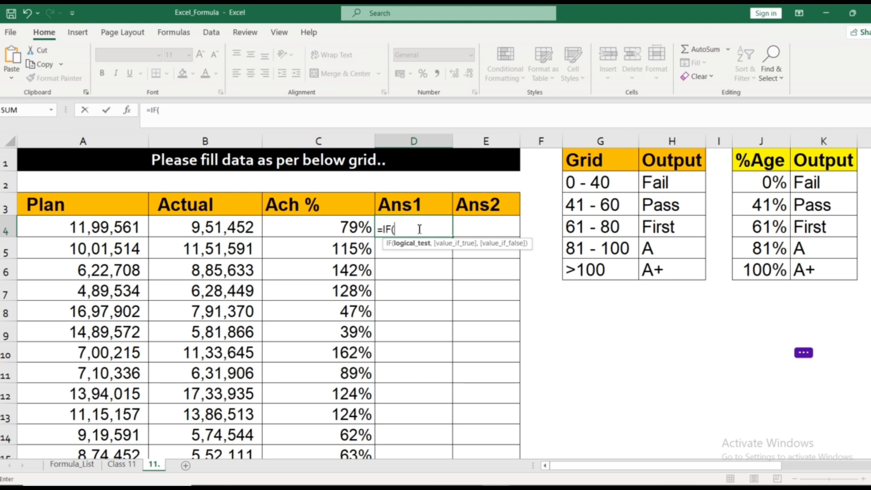
{"action": "key", "text": "Left"}
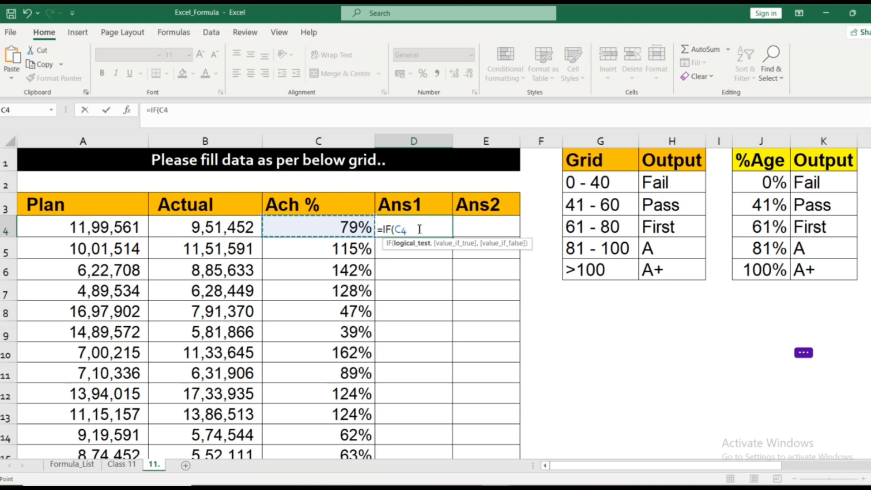
{"action": "type", "text": ","}
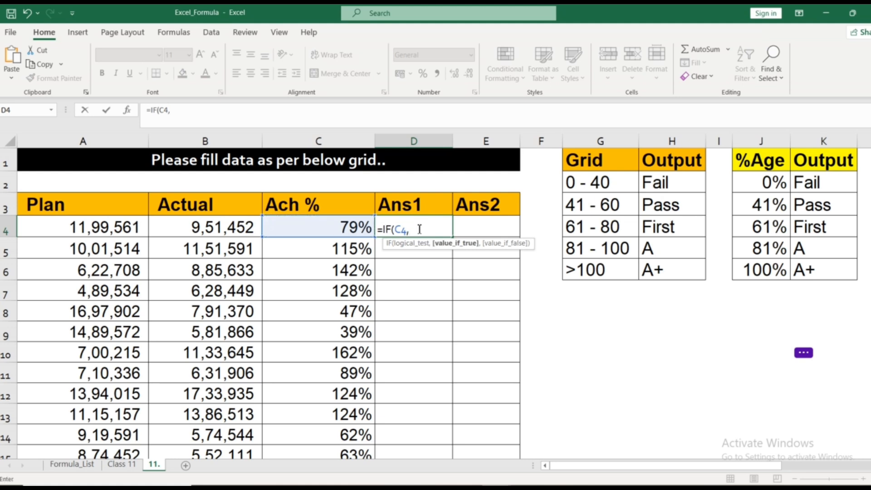
{"action": "key", "text": "BackSpace"}
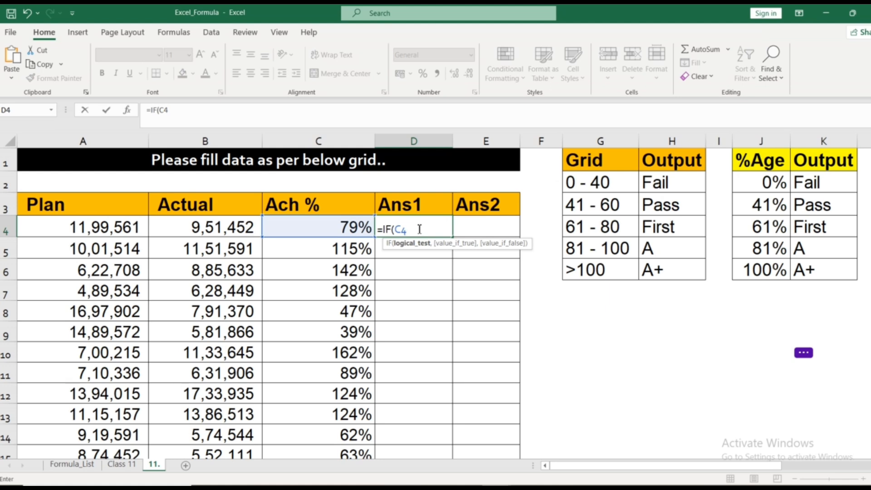
{"action": "type", "text": ">100%,"}
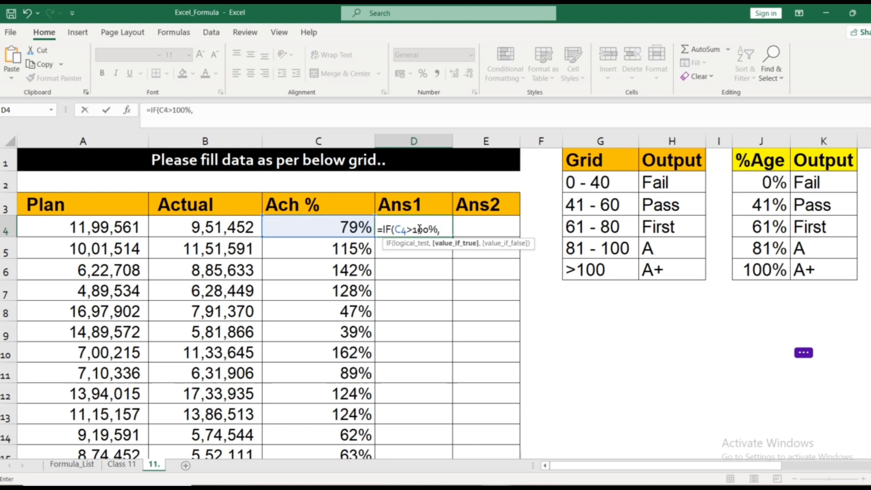
{"action": "type", "text": "\"A+\","}
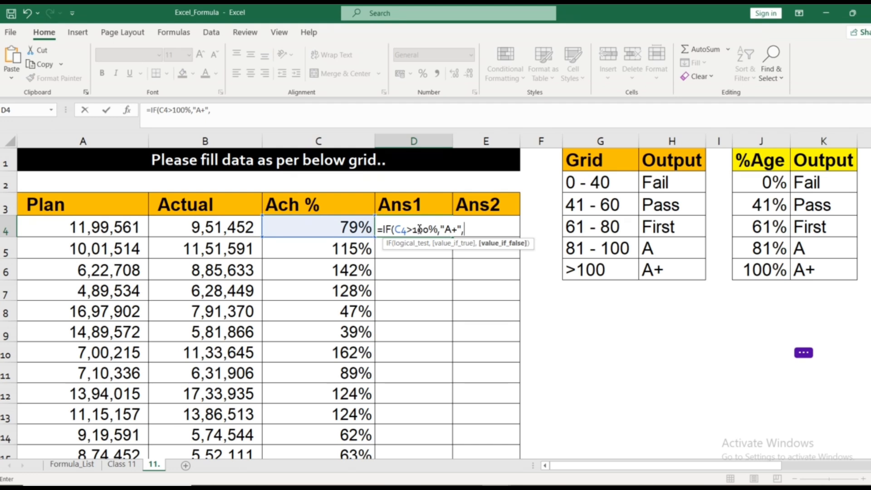
Step: Nest a second IF in the D4 formula that returns "A" when C4>81%
{"action": "type", "text": "if"}
{"action": "key", "text": "Tab"}
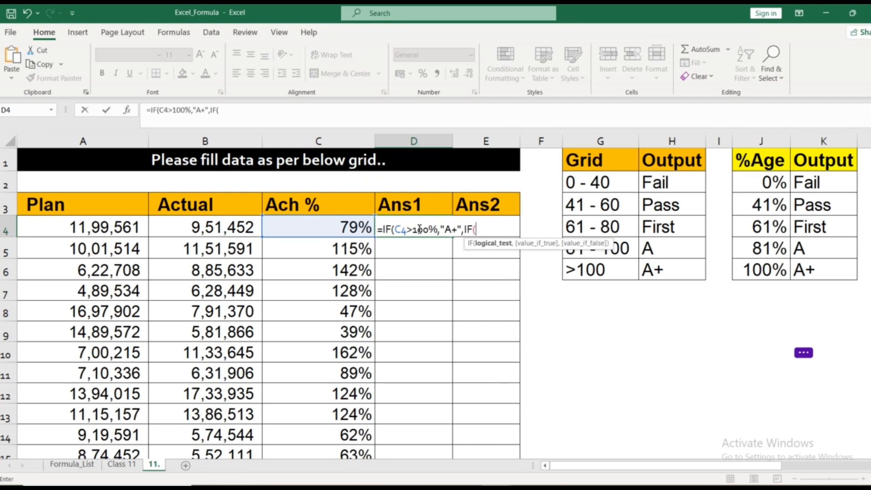
{"action": "left_click", "coordinate": [325, 225]}
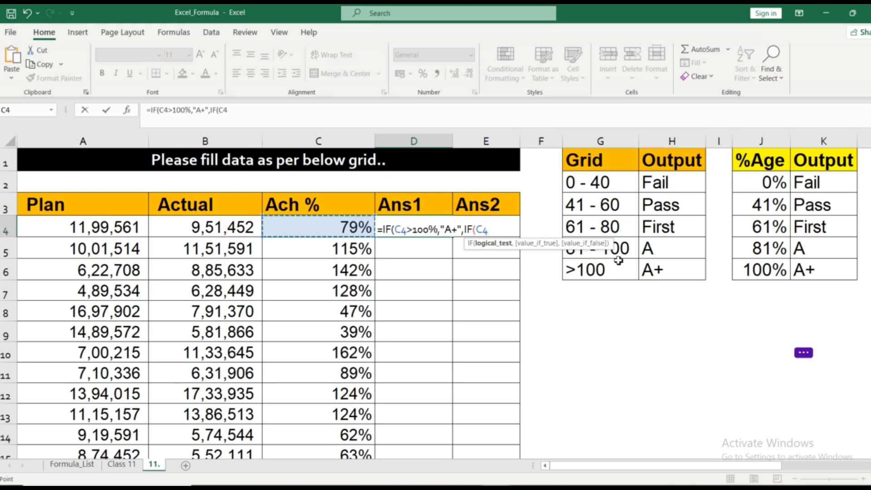
{"action": "type", "text": ">81%"}
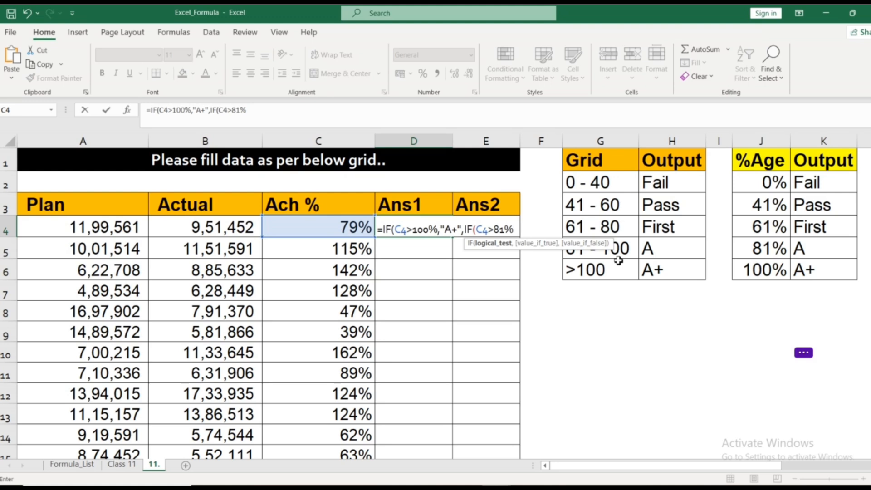
{"action": "type", "text": ","}
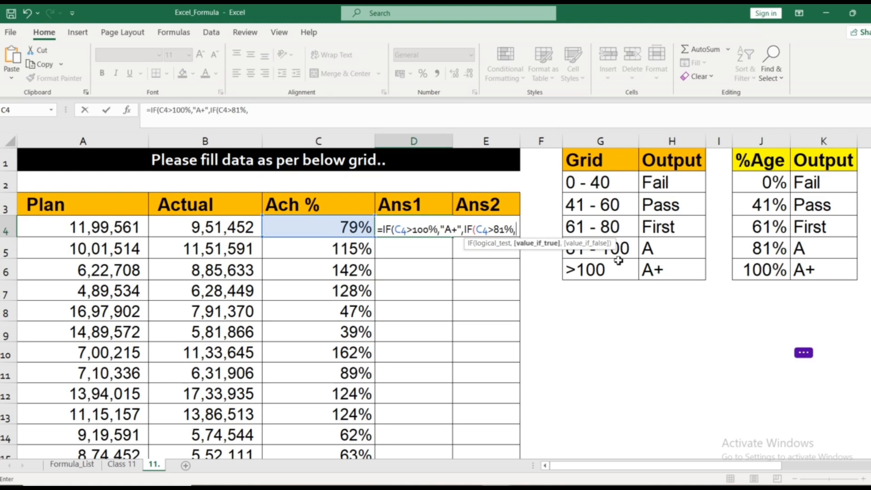
{"action": "type", "text": "\"A\","}
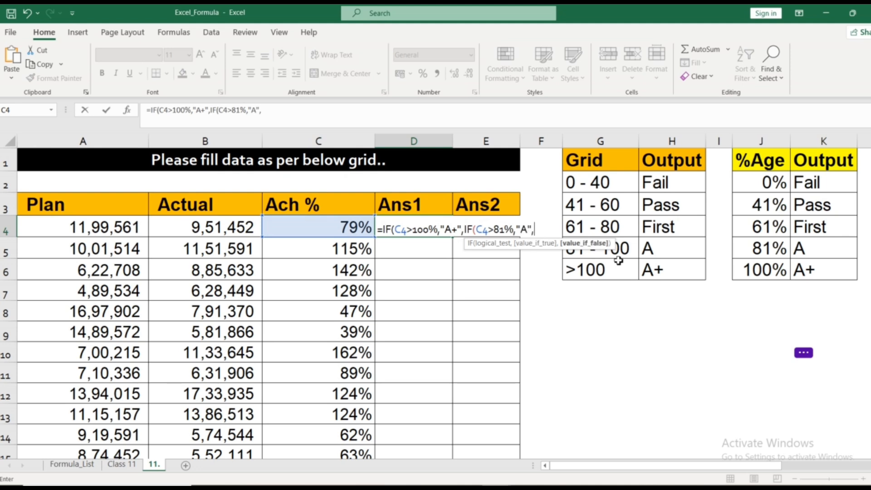
Step: Nest a third IF in the D4 formula that returns "First" when C4>61%
{"action": "type", "text": "IF("}
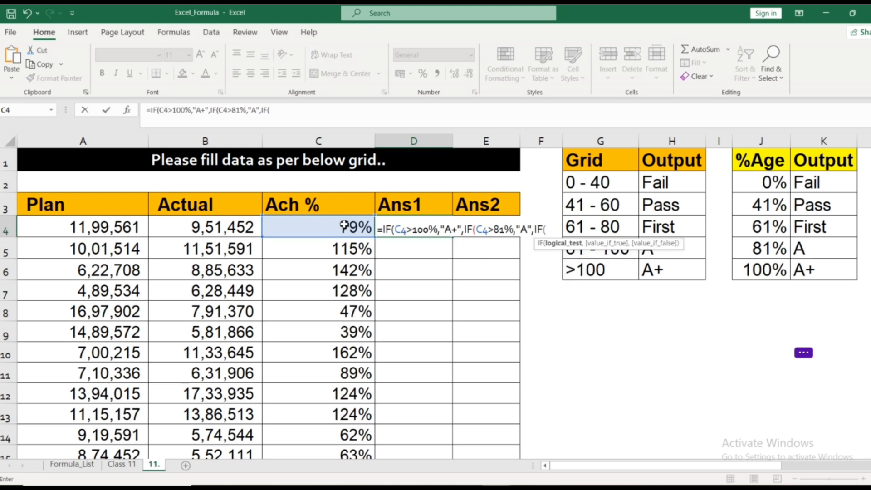
{"action": "left_click", "coordinate": [329, 231]}
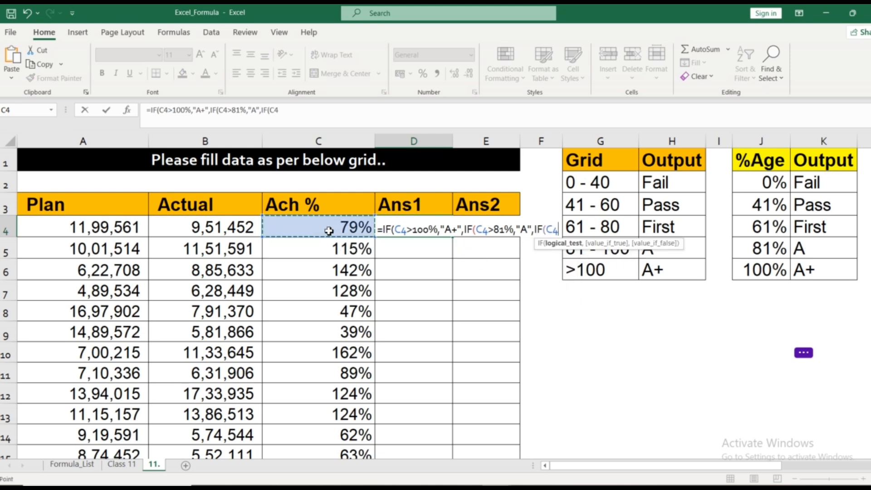
{"action": "type", "text": ">"}
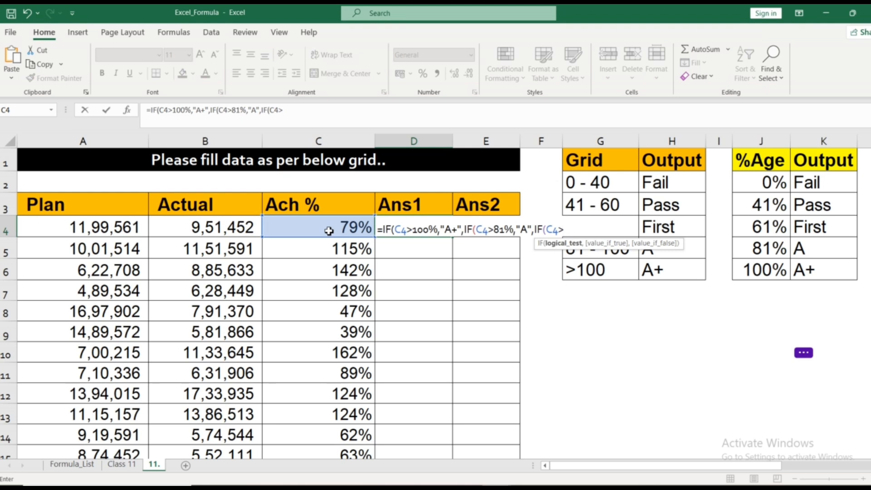
{"action": "type", "text": "61%,\""}
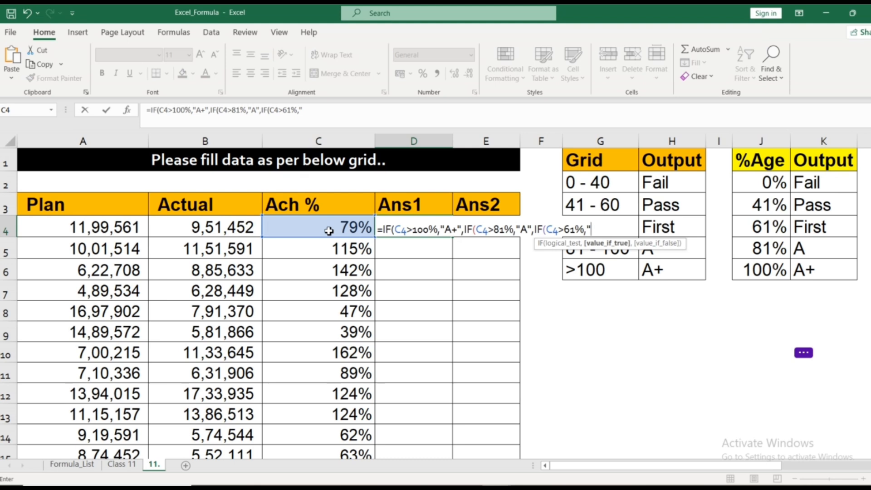
{"action": "type", "text": "First\","}
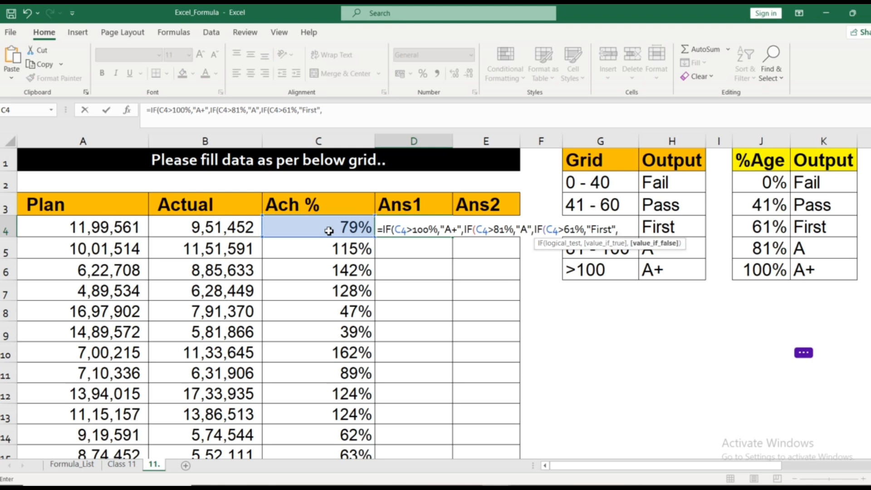
Step: Nest a fourth IF in the D4 formula that returns "Pass" when C4>41%
{"action": "type", "text": "if"}
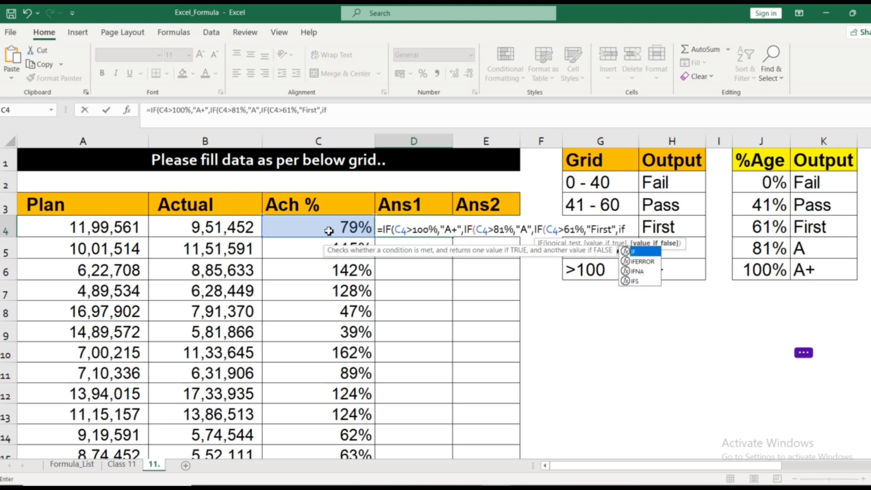
{"action": "key", "text": "Tab"}
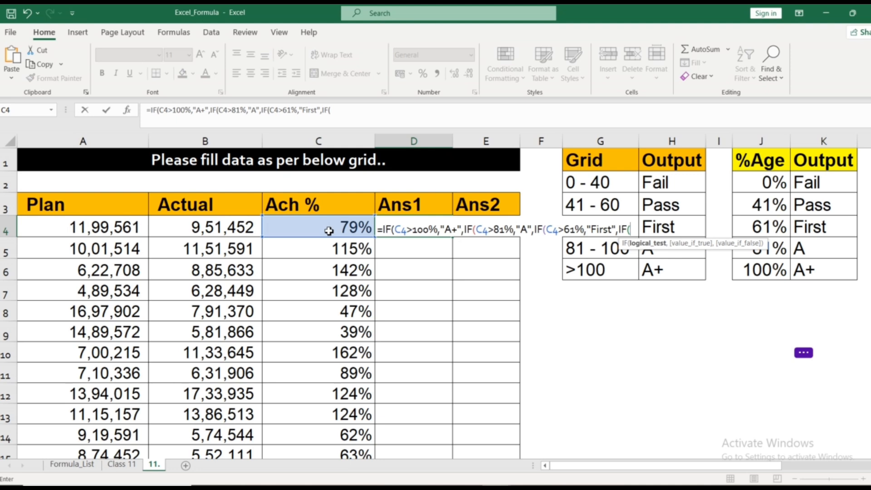
{"action": "left_click", "coordinate": [298, 231]}
{"action": "type", "text": ">"}
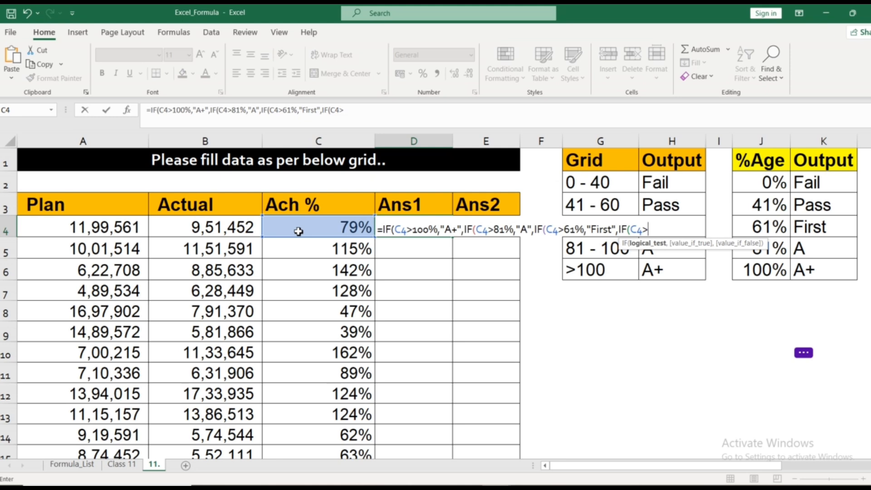
{"action": "type", "text": "41%,\""}
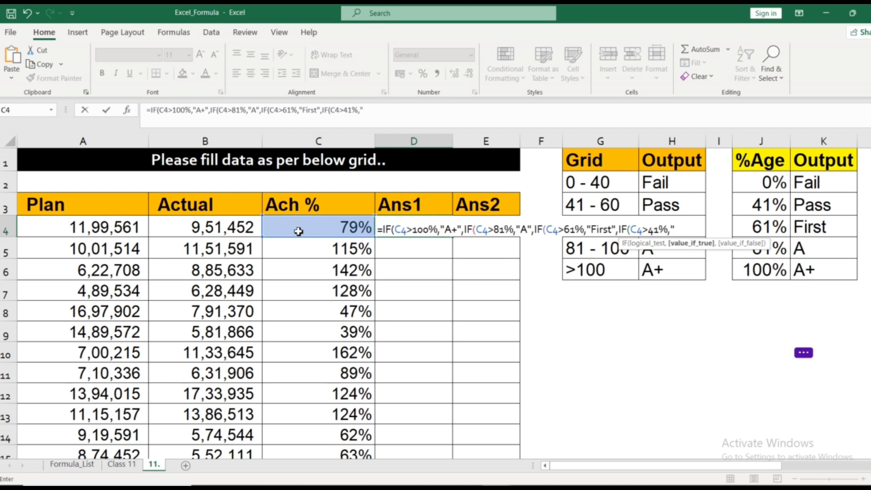
{"action": "type", "text": "Pass\","}
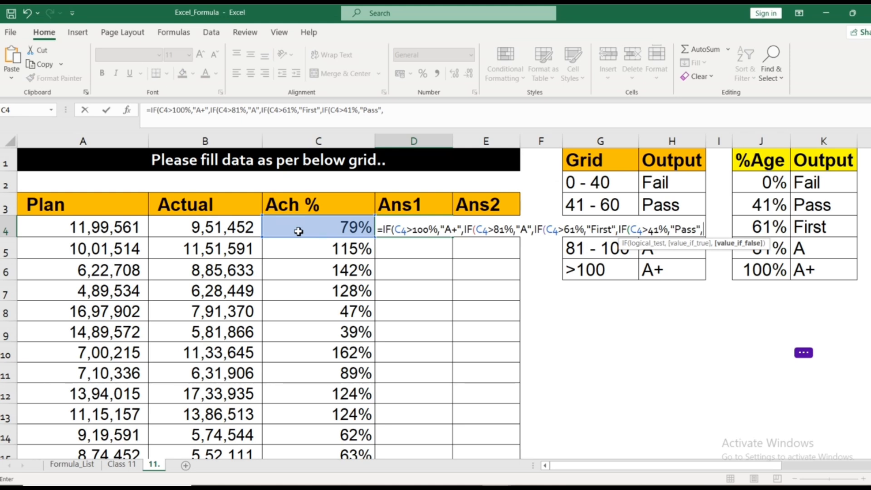
Step: Finish the D4 formula with "Fail" as the fallback result, close all four IFs and enter it, keeping D4 selected
{"action": "type", "text": "\"Fail\""}
{"action": "type", "text": "))))"}
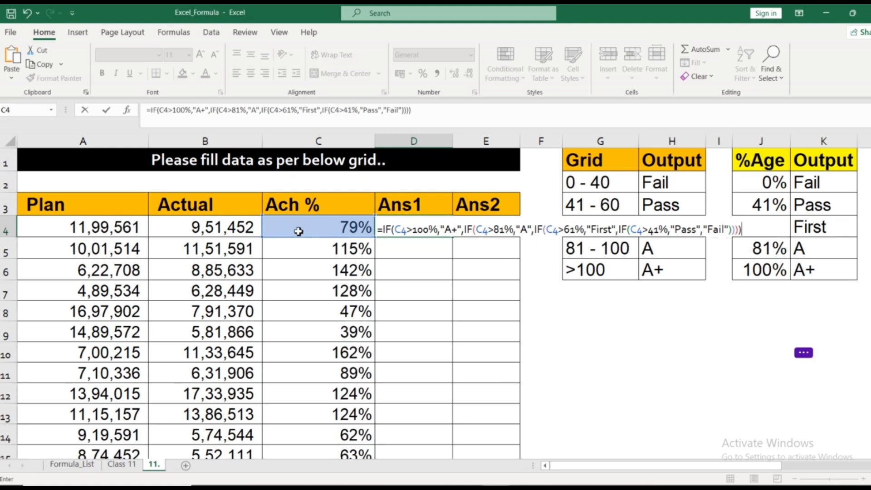
{"action": "key", "text": "ctrl+Return"}
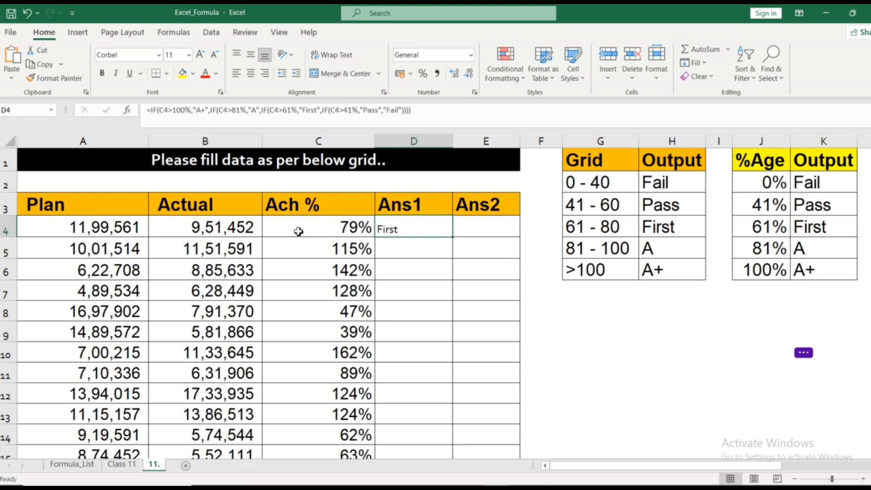
{"action": "key", "text": "Left"}
{"action": "key", "text": "Right"}
{"action": "key", "text": "Left"}
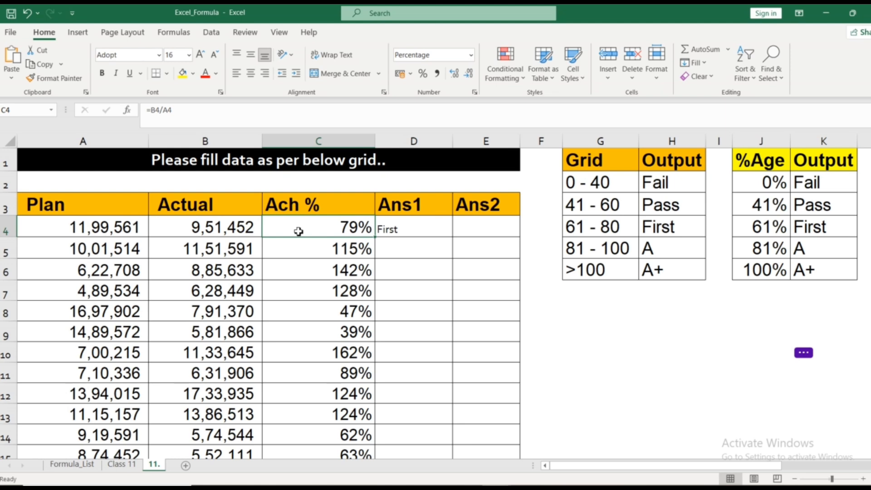
{"action": "key", "text": "Right"}
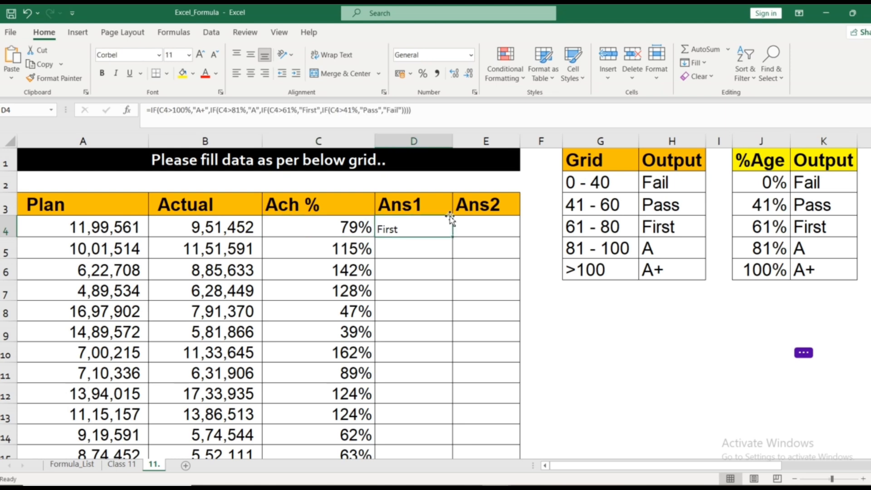
Step: Fill the nested IF grade formula from D4 down the Ans1 column through D17
{"action": "left_click", "coordinate": [590, 234]}
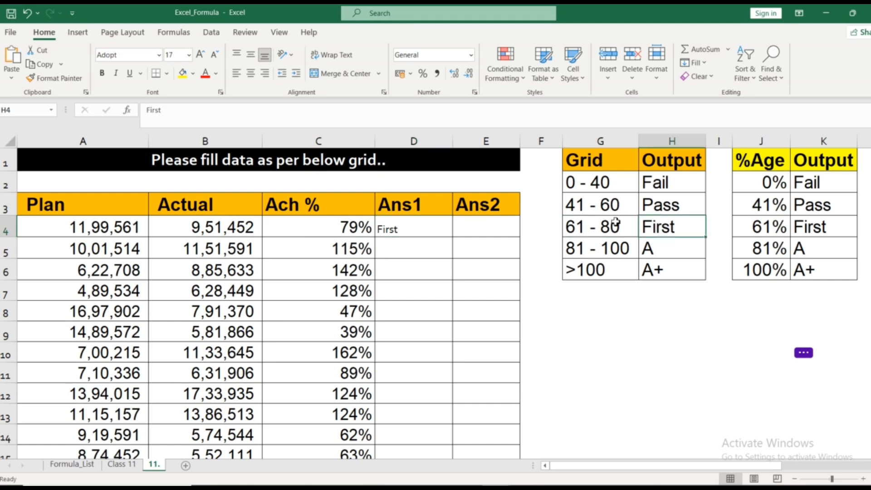
{"action": "left_click", "coordinate": [351, 224]}
{"action": "key", "text": "ctrl+Down"}
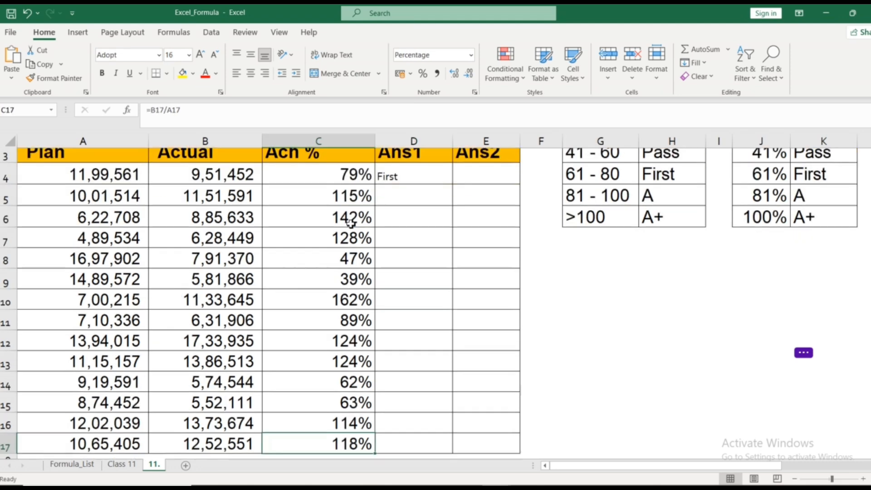
{"action": "key", "text": "ctrl+Up"}
{"action": "key", "text": "Down"}
{"action": "key", "text": "Right"}
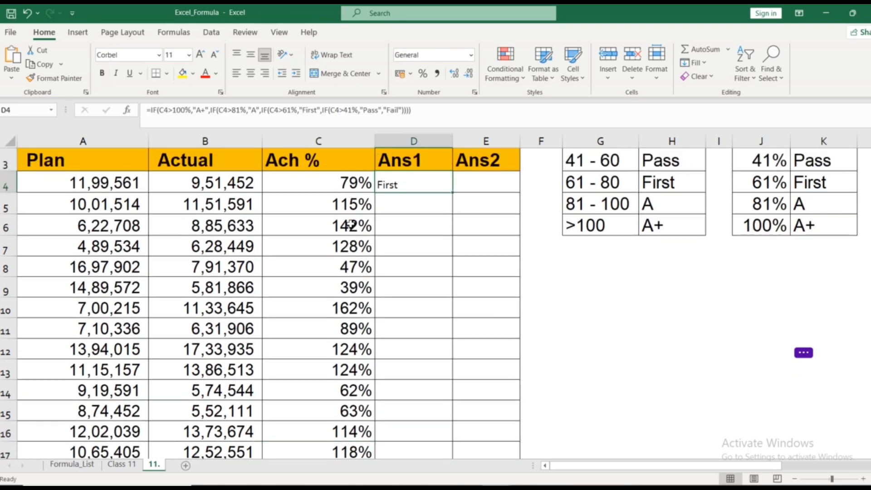
{"action": "key", "text": "Left"}
{"action": "key", "text": "ctrl+Down"}
{"action": "key", "text": "Right"}
{"action": "key", "text": "ctrl+shift+Up"}
{"action": "key", "text": "ctrl+shift+Up"}
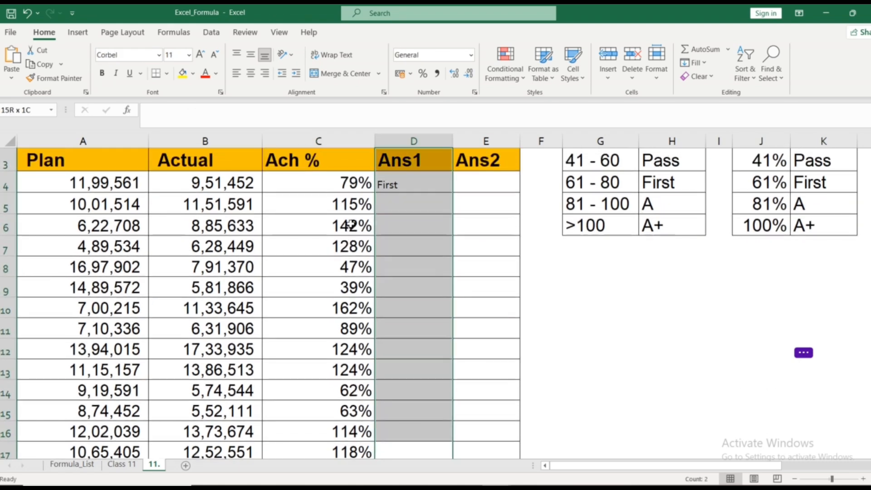
{"action": "key", "text": "shift+Down"}
{"action": "key", "text": "ctrl+d"}
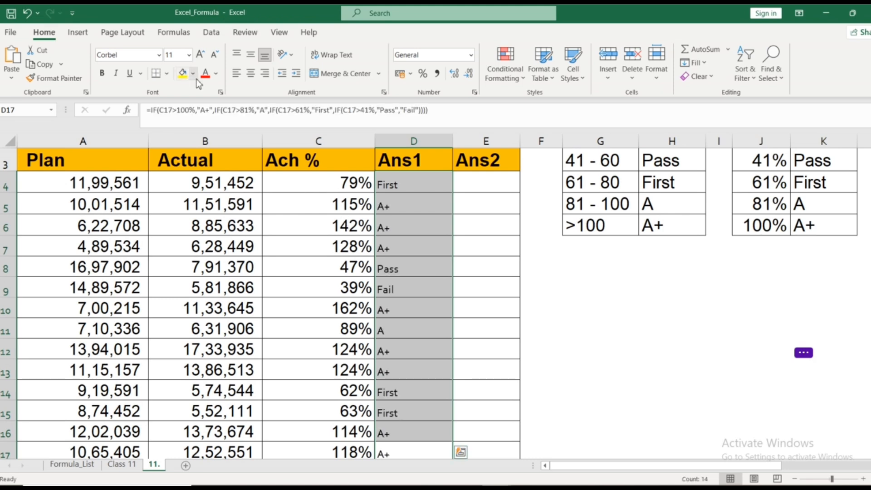
Step: Set the font size of the Ans1 results in D4:D17 to 17
{"action": "left_click", "coordinate": [179, 53]}
{"action": "type", "text": "17"}
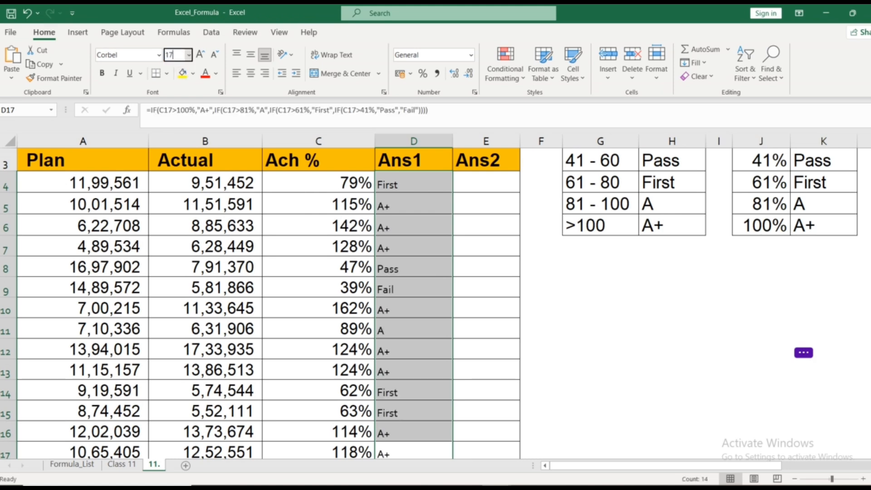
{"action": "key", "text": "Return"}
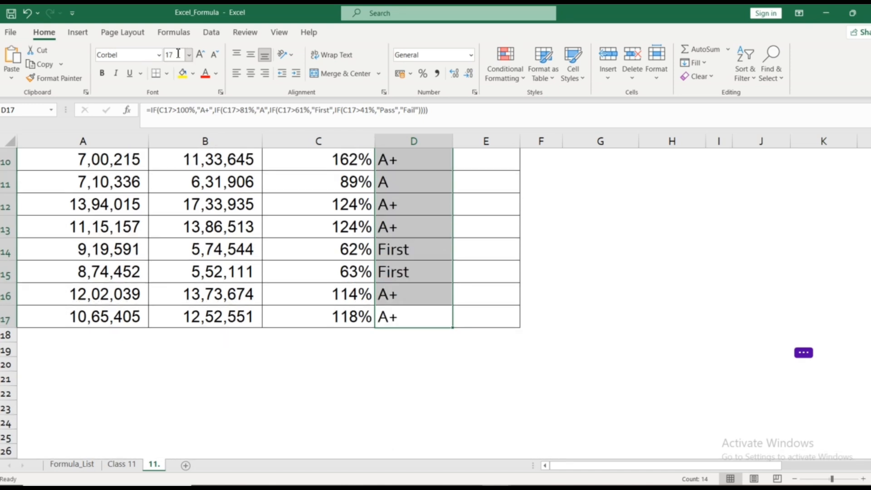
Step: Check the Ans1 grades row by row against the Ach % values and the Grid/Output table
{"action": "key", "text": "ctrl+Up"}
{"action": "key", "text": "Up"}
{"action": "key", "text": "Down"}
{"action": "key", "text": "Down"}
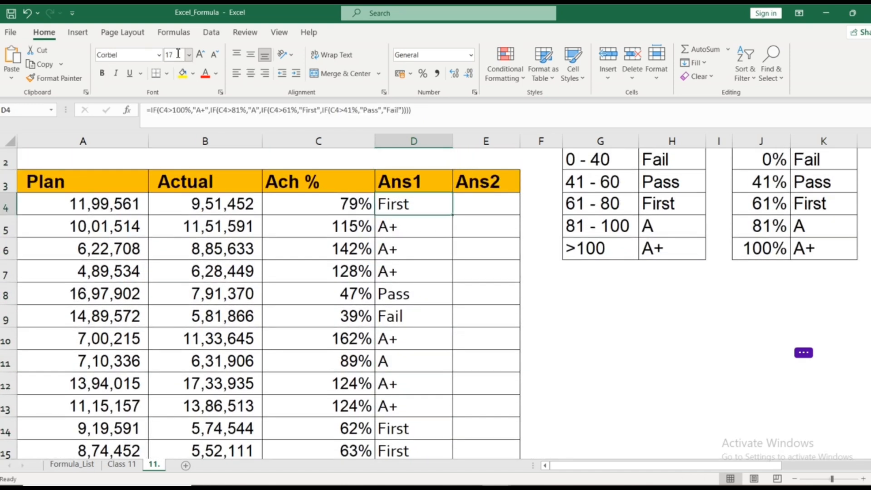
{"action": "key", "text": "Up"}
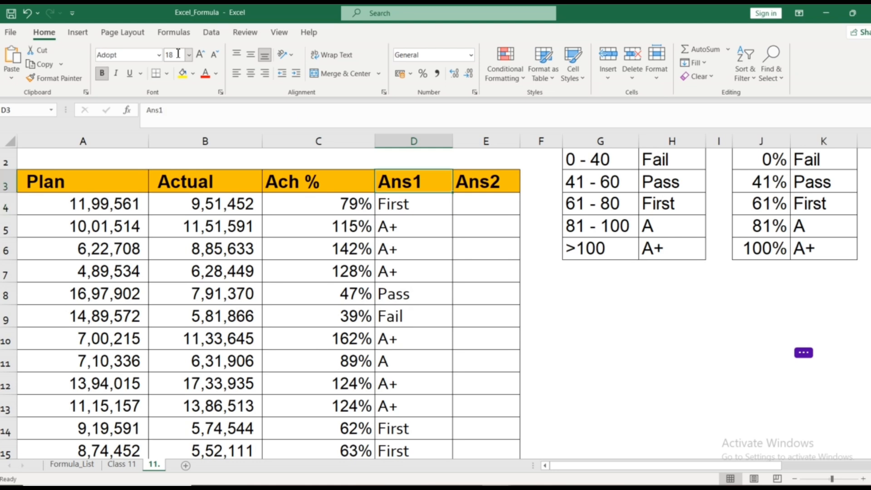
{"action": "key", "text": "ctrl+Home"}
{"action": "key", "text": "Down"}
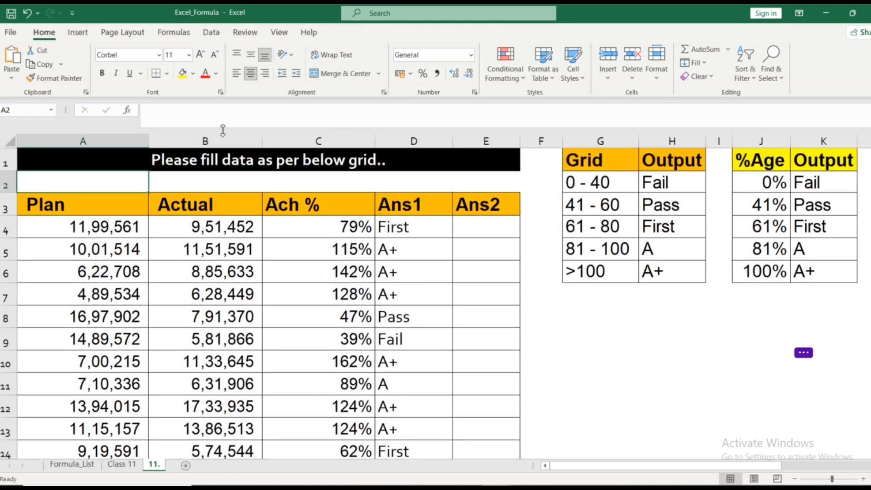
{"action": "left_click", "coordinate": [330, 247]}
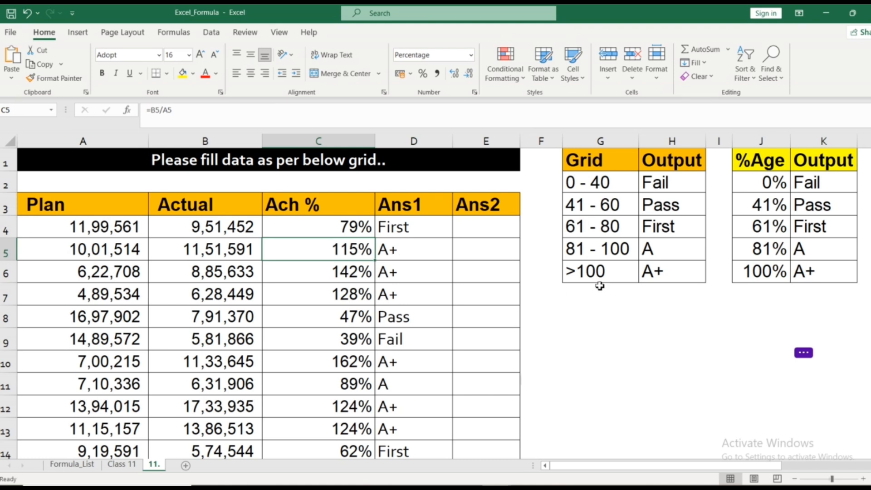
{"action": "left_click", "coordinate": [405, 249]}
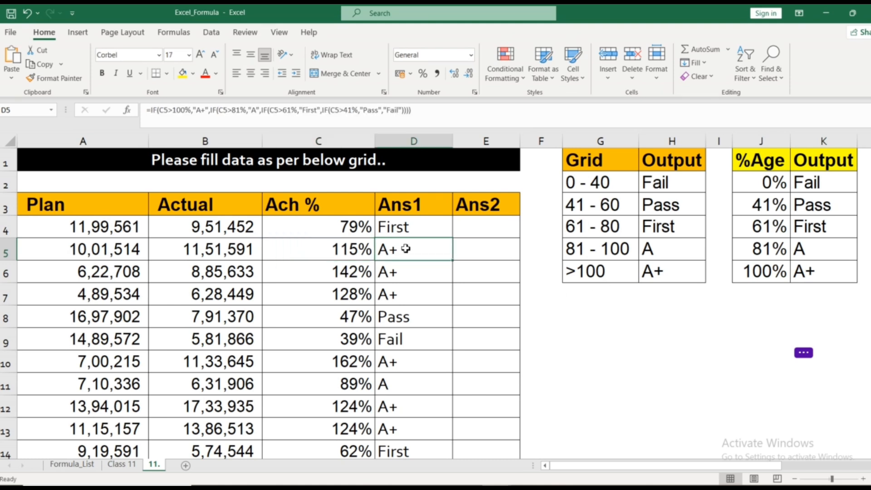
{"action": "key", "text": "Left"}
{"action": "key", "text": "Down"}
{"action": "key", "text": "Down"}
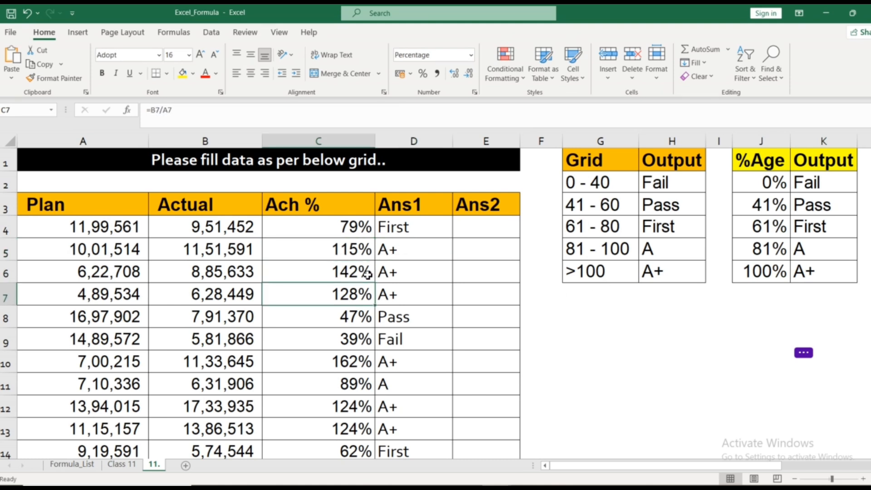
{"action": "left_click", "coordinate": [354, 314]}
{"action": "left_click", "coordinate": [402, 314]}
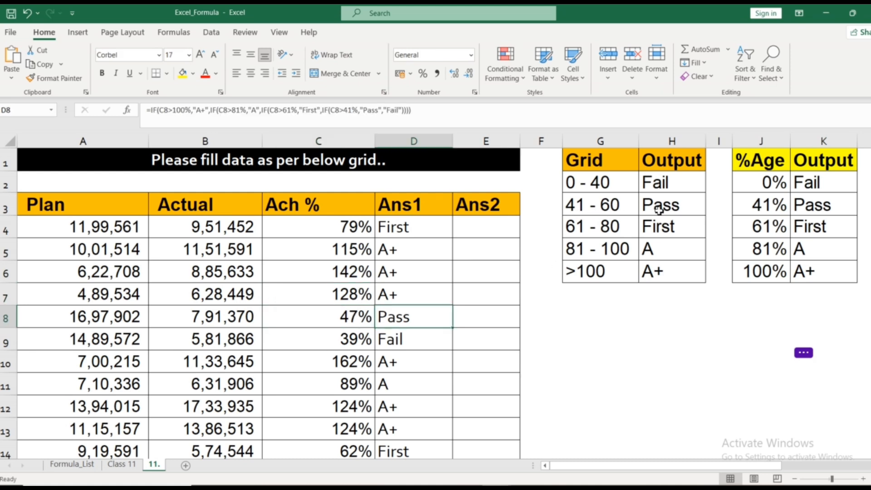
{"action": "left_click", "coordinate": [353, 345]}
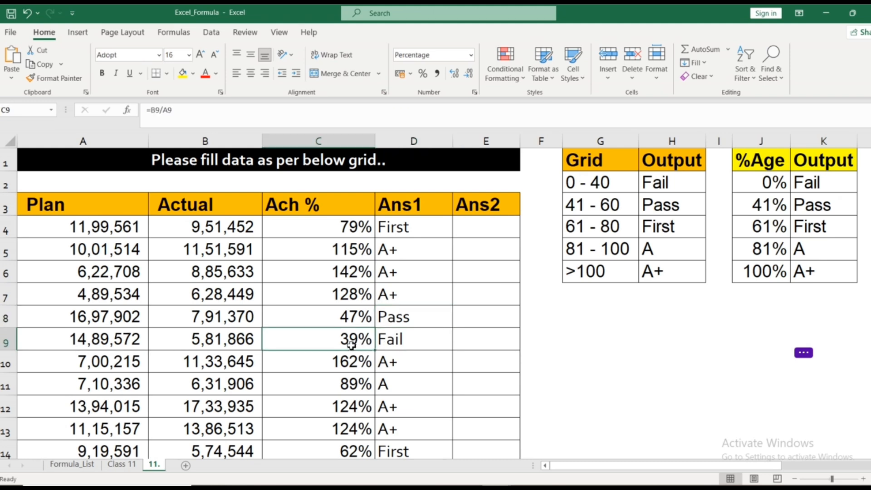
{"action": "left_click", "coordinate": [406, 341]}
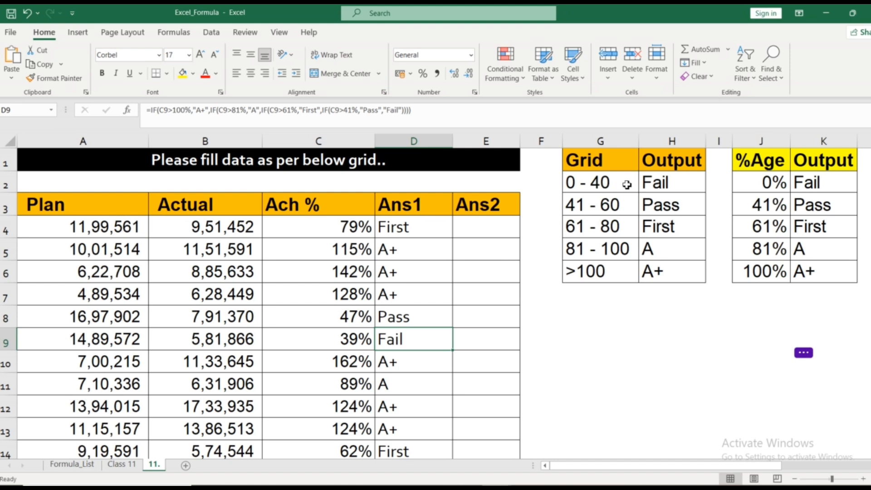
{"action": "left_click", "coordinate": [660, 183]}
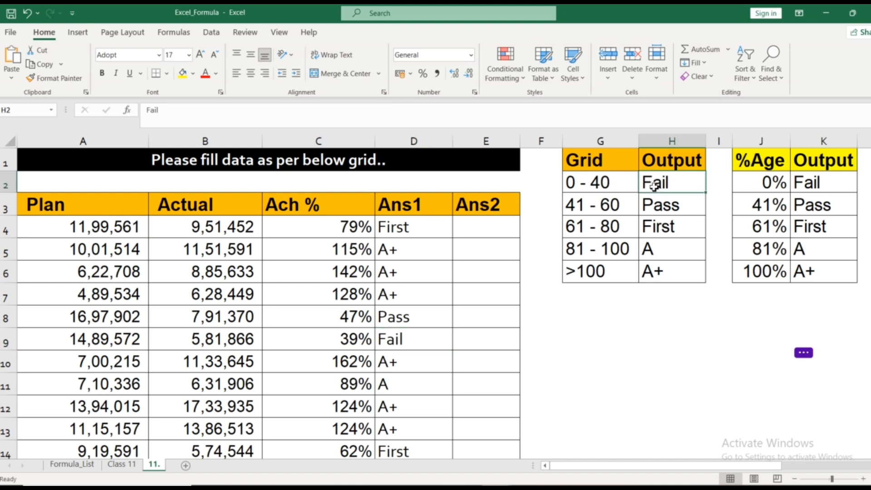
{"action": "left_click", "coordinate": [392, 341]}
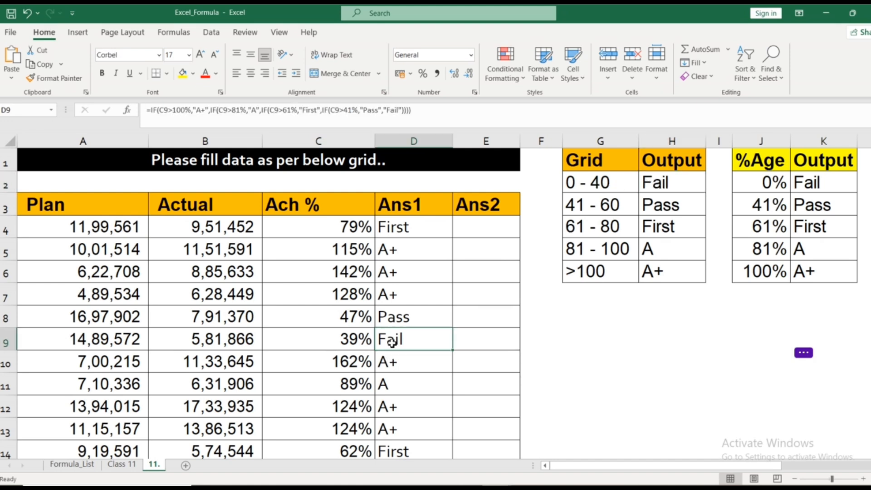
{"action": "left_click", "coordinate": [346, 359]}
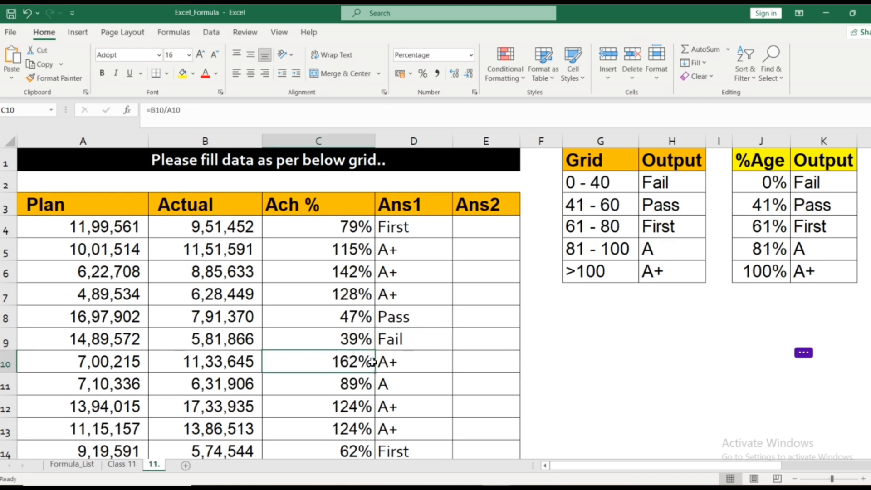
{"action": "left_click", "coordinate": [403, 365]}
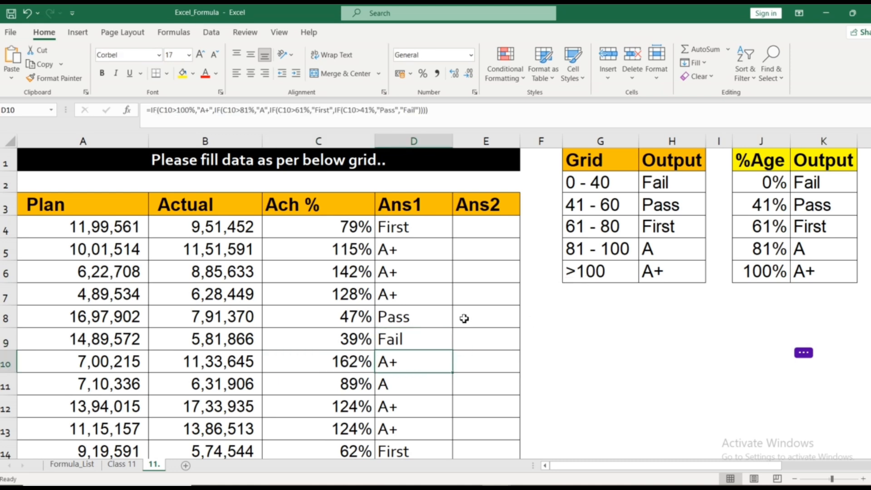
{"action": "left_click", "coordinate": [383, 376]}
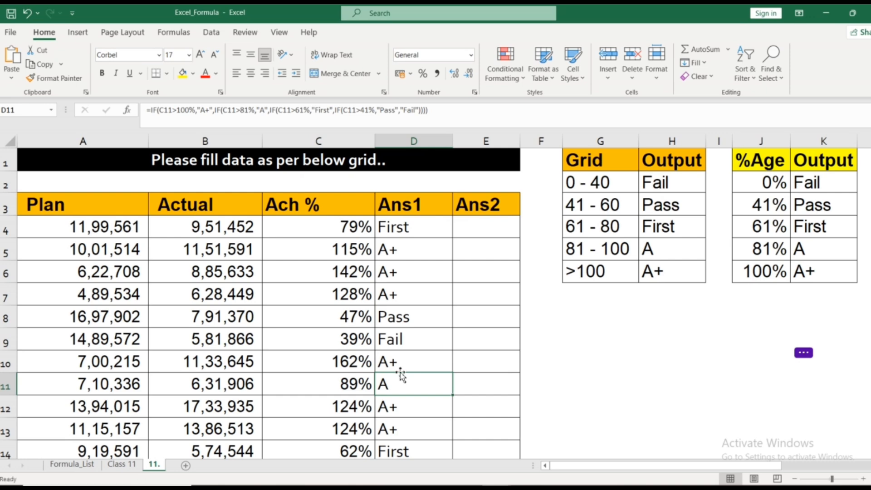
Step: Review the Ans1 results and the full nested IF formula in D4, leaving the formula as it is
{"action": "left_click", "coordinate": [405, 312]}
{"action": "scroll", "coordinate": [411, 311], "scroll_direction": "down", "scroll_amount": 6}
{"action": "scroll", "coordinate": [413, 283], "scroll_direction": "up", "scroll_amount": 6}
{"action": "left_click", "coordinate": [402, 226]}
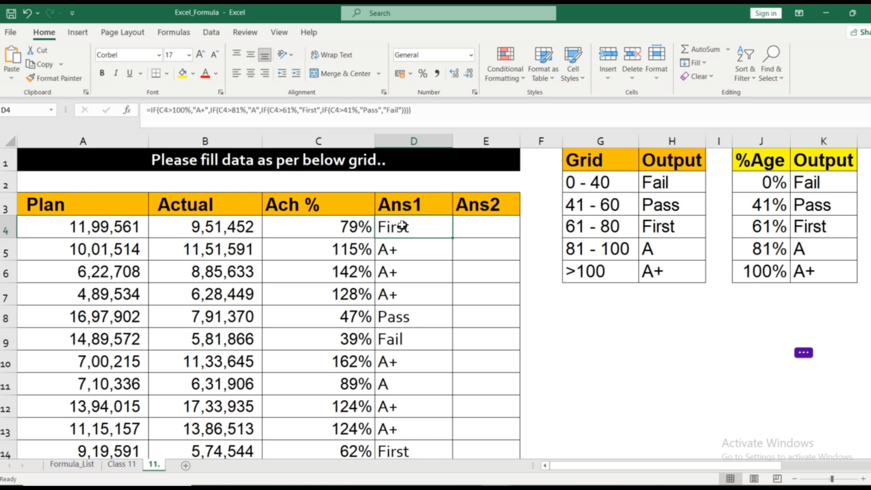
{"action": "double_click", "coordinate": [403, 226]}
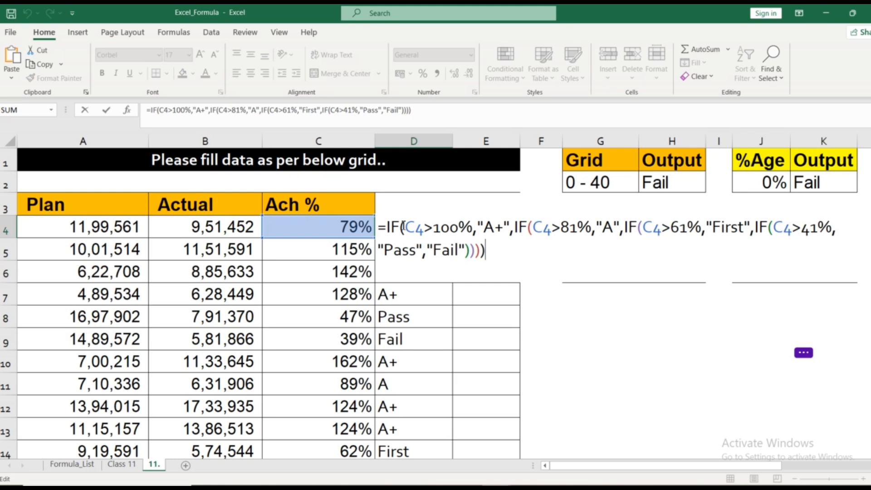
{"action": "key", "text": "Return"}
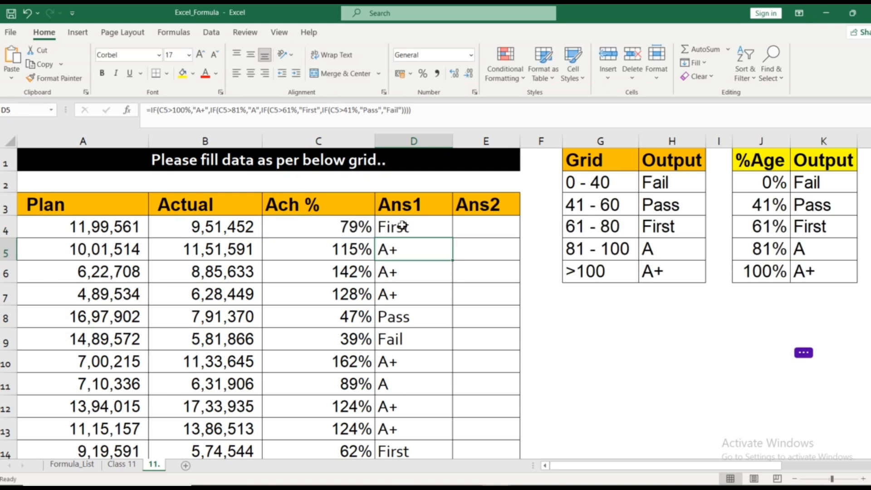
{"action": "left_click", "coordinate": [402, 225]}
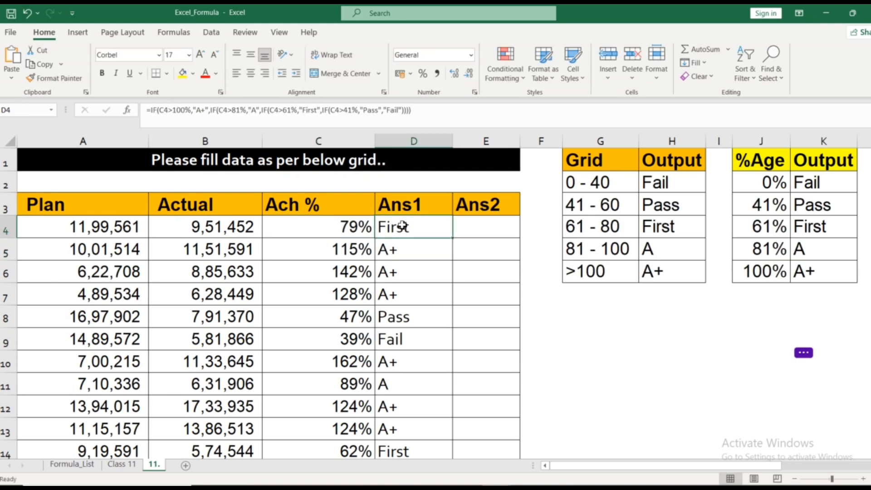
Step: Start a VLOOKUP formula in E4 under Ans2 with C4 as the lookup value
{"action": "key", "text": "Right"}
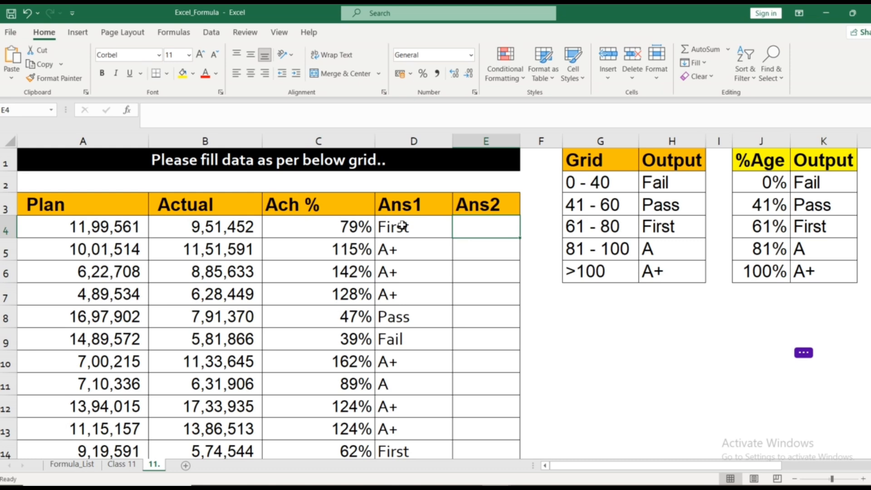
{"action": "type", "text": "=vl"}
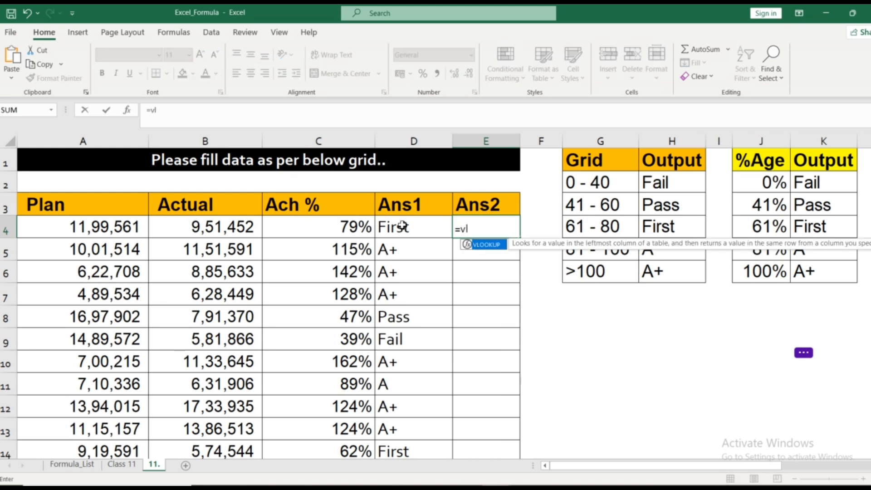
{"action": "key", "text": "Tab"}
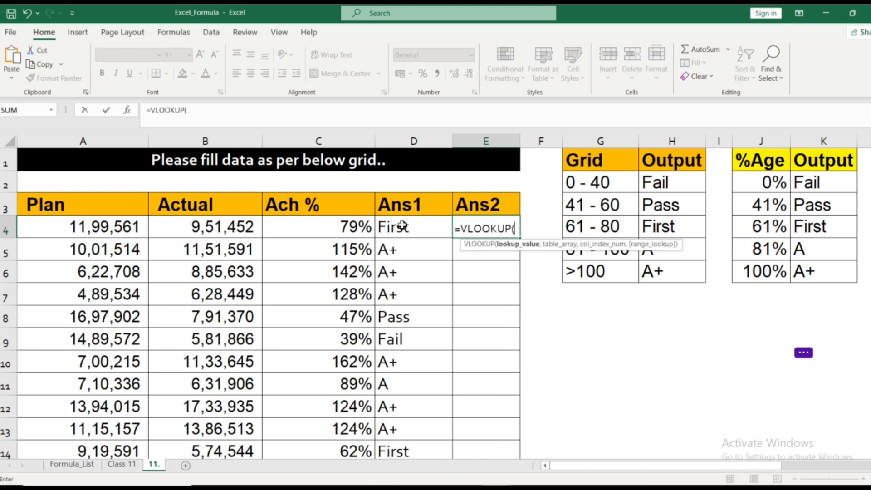
{"action": "left_click", "coordinate": [402, 225]}
{"action": "key", "text": "Left"}
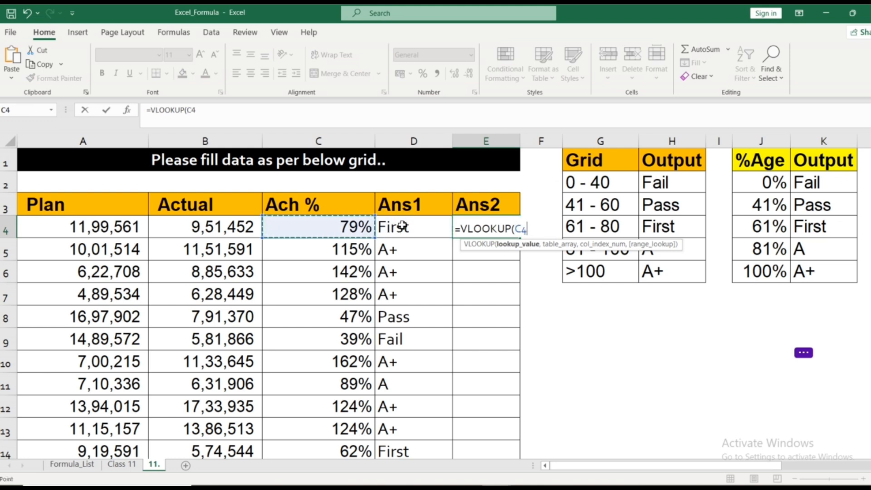
{"action": "type", "text": ","}
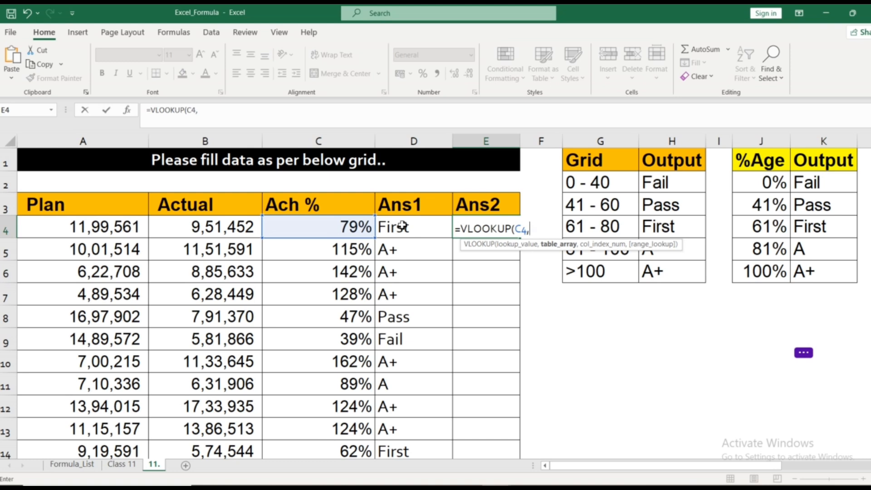
Step: Add the %Age/Output table as the VLOOKUP table array in E4, using the absolute range $J$1:$K$6
{"action": "left_click", "coordinate": [764, 165]}
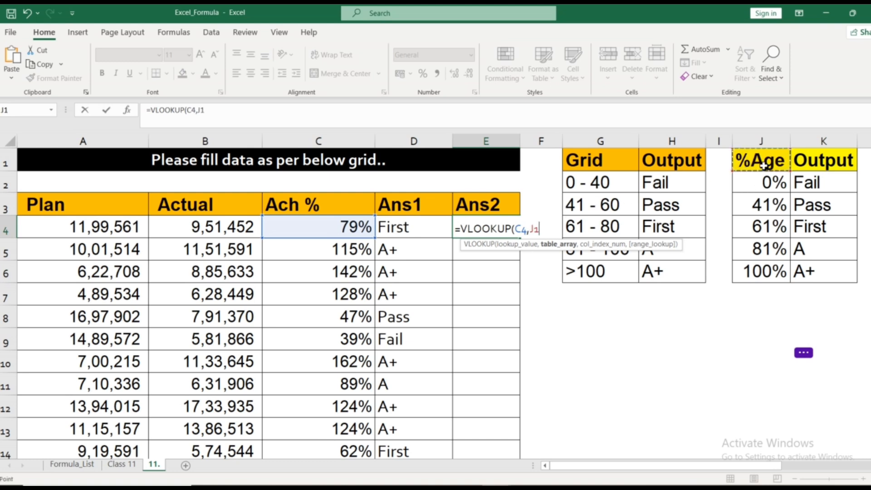
{"action": "key", "text": "shift+Right"}
{"action": "key", "text": "ctrl+shift+Down"}
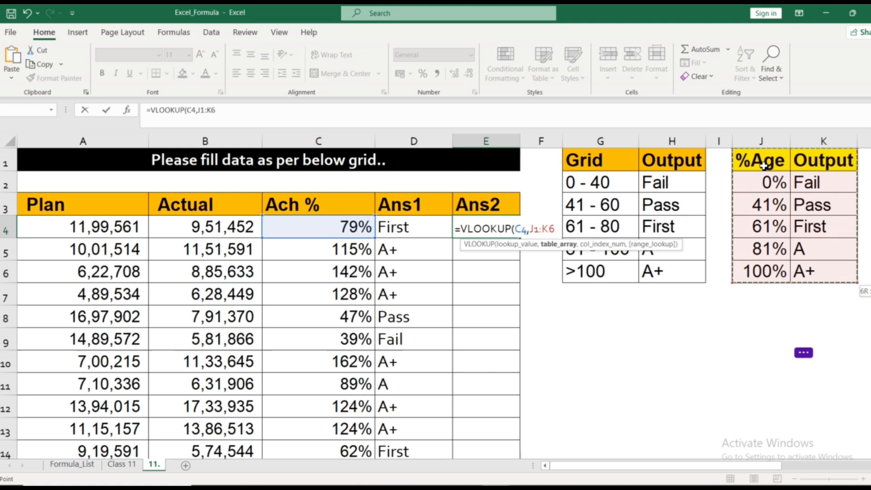
{"action": "key", "text": "F4"}
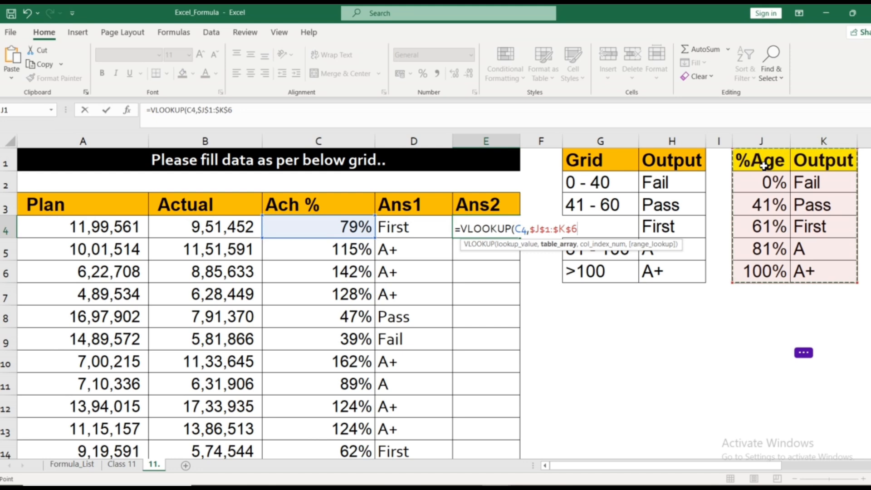
{"action": "type", "text": ","}
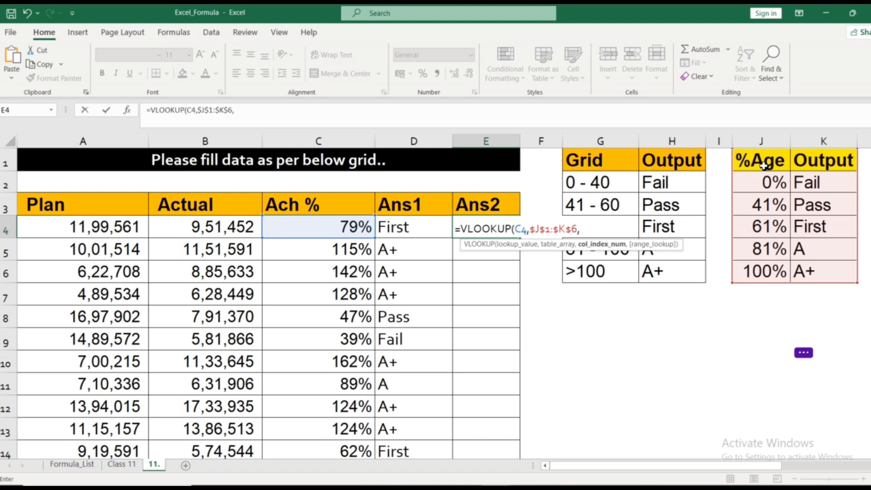
Step: Complete the VLOOKUP formula in E4 with column index 2 and TRUE for an approximate match
{"action": "type", "text": "2,"}
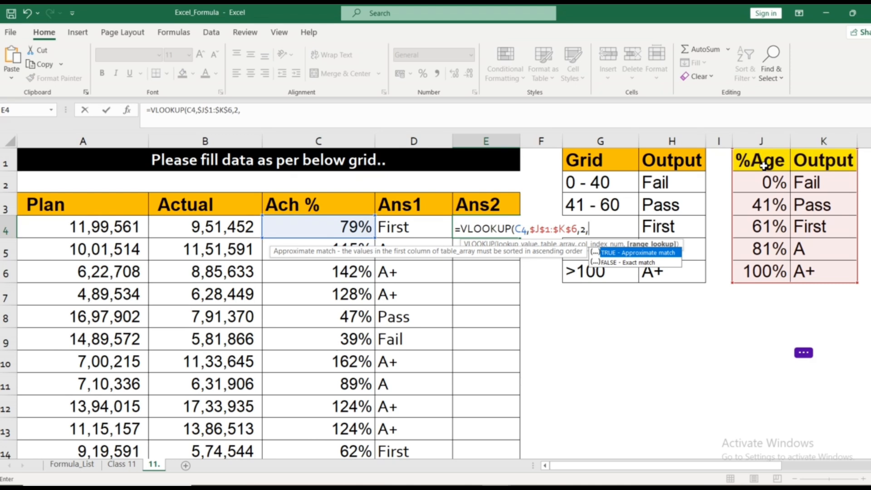
{"action": "key", "text": "Tab"}
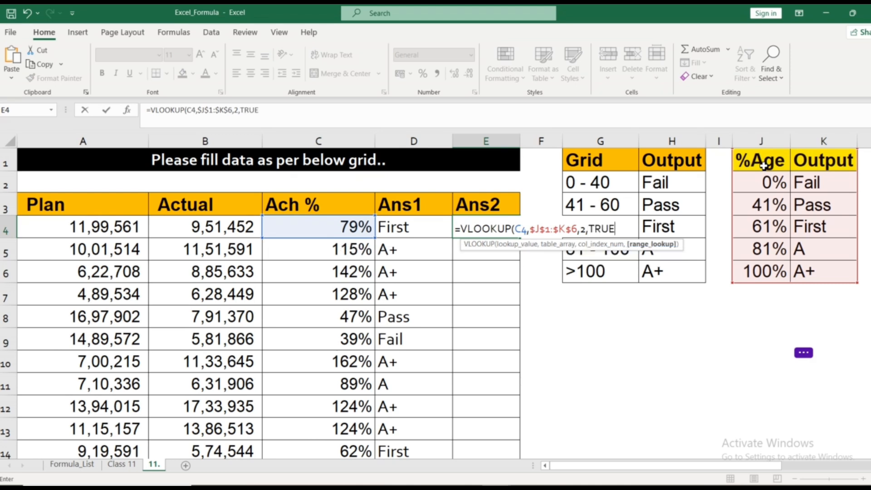
{"action": "type", "text": ")"}
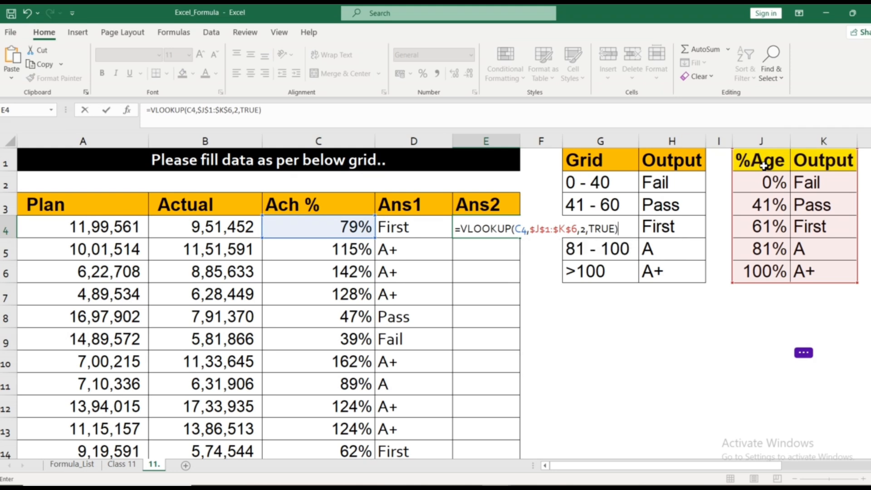
{"action": "key", "text": "Return"}
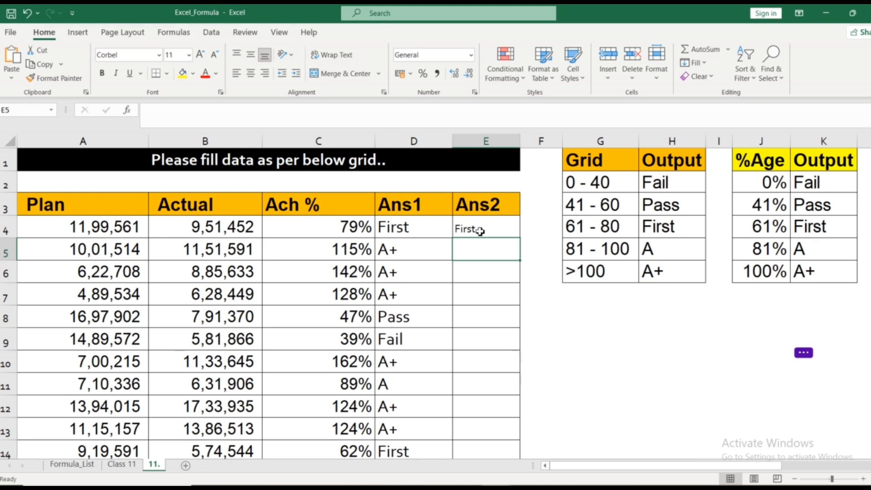
Step: Copy the Ans1 results in D4:D17 and paste only their formats onto the Ans2 cells starting at E4
{"action": "left_click", "coordinate": [462, 223]}
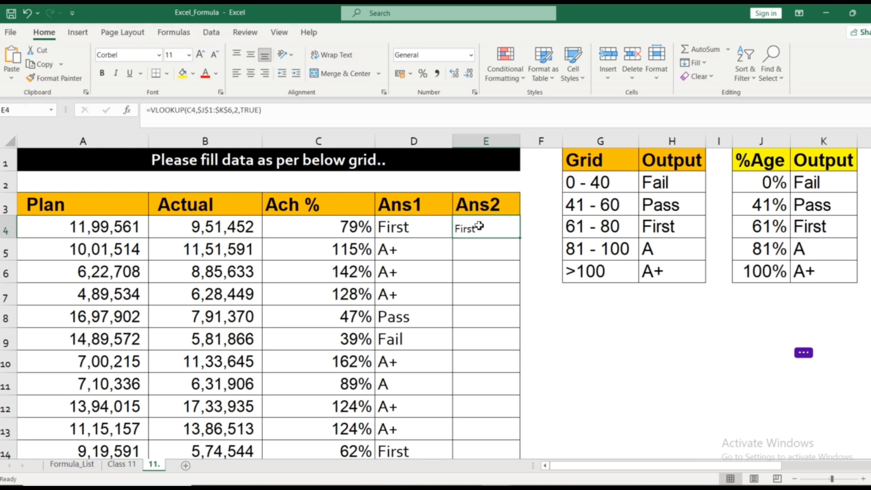
{"action": "key", "text": "Left"}
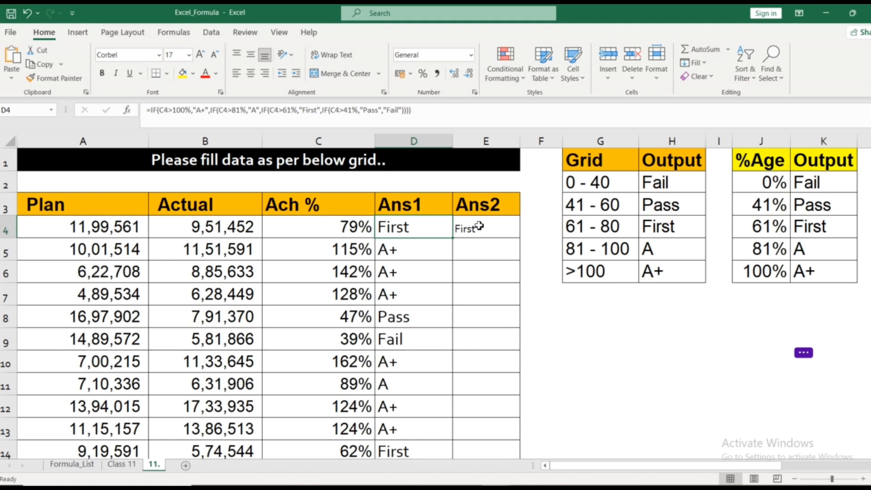
{"action": "key", "text": "ctrl+shift+Down"}
{"action": "key", "text": "ctrl+c"}
{"action": "scroll", "coordinate": [478, 226], "scroll_direction": "up", "scroll_amount": 1}
{"action": "key", "text": "Right"}
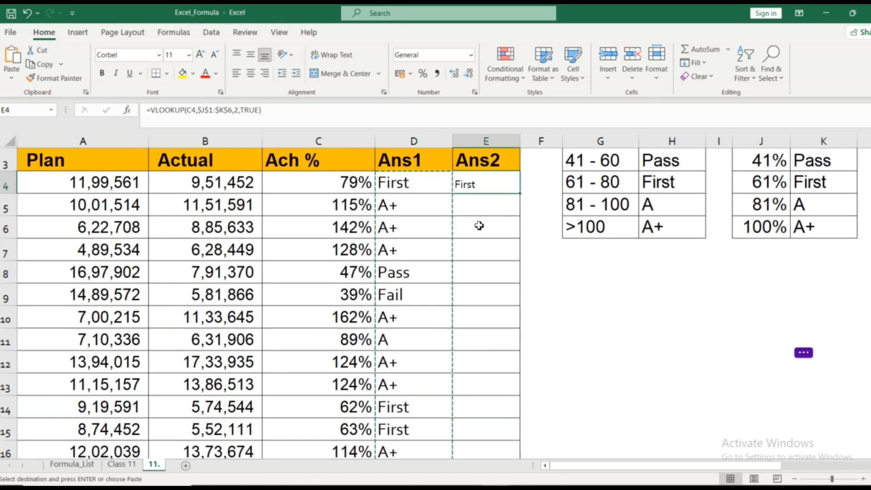
{"action": "key", "text": "ctrl+alt+v"}
{"action": "key", "text": "Down"}
{"action": "key", "text": "Down"}
{"action": "key", "text": "Down"}
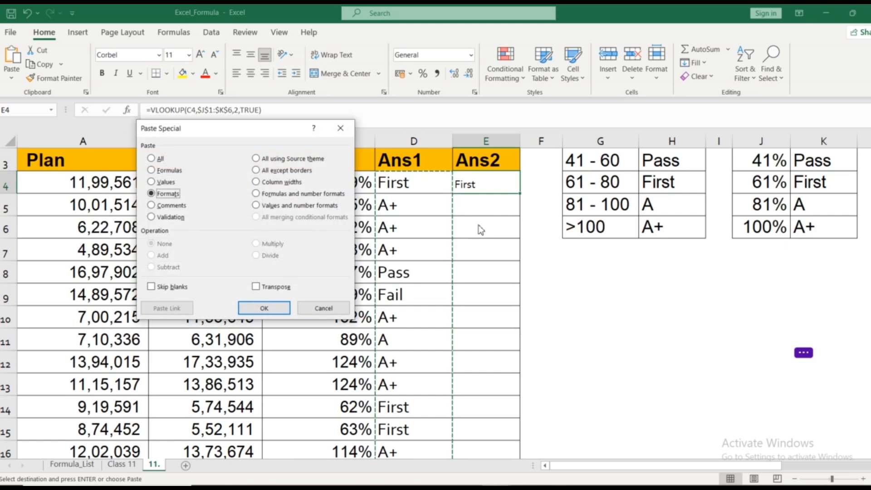
{"action": "key", "text": "Return"}
{"action": "scroll", "coordinate": [479, 226], "scroll_direction": "up", "scroll_amount": 1}
{"action": "key", "text": "Escape"}
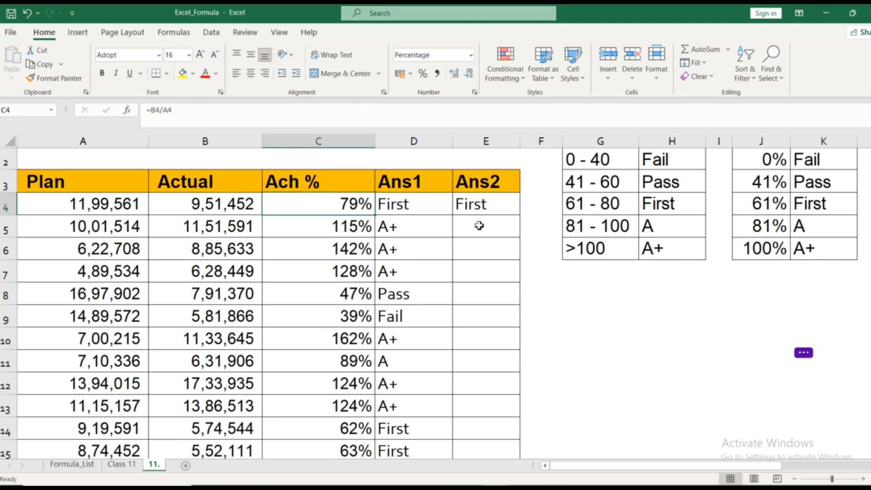
Step: Fill the VLOOKUP formula from E4 down the Ans2 column to E17
{"action": "scroll", "coordinate": [479, 226], "scroll_direction": "down", "scroll_amount": 1}
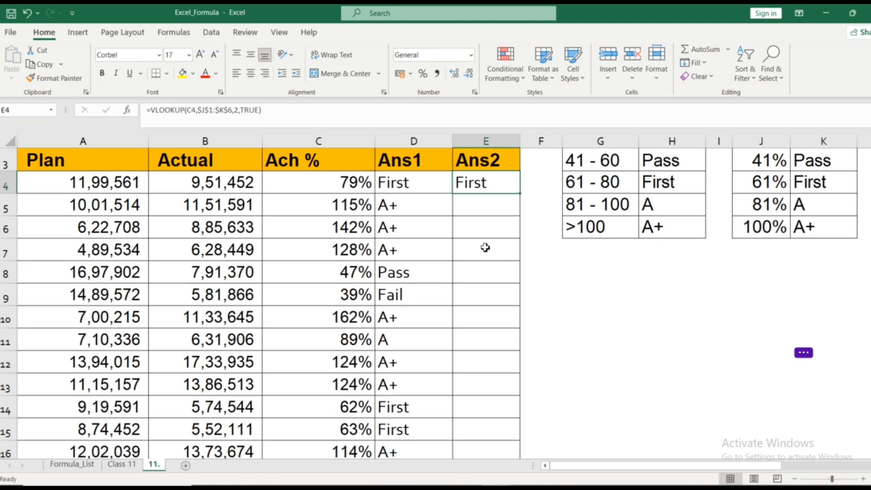
{"action": "key", "text": "Left"}
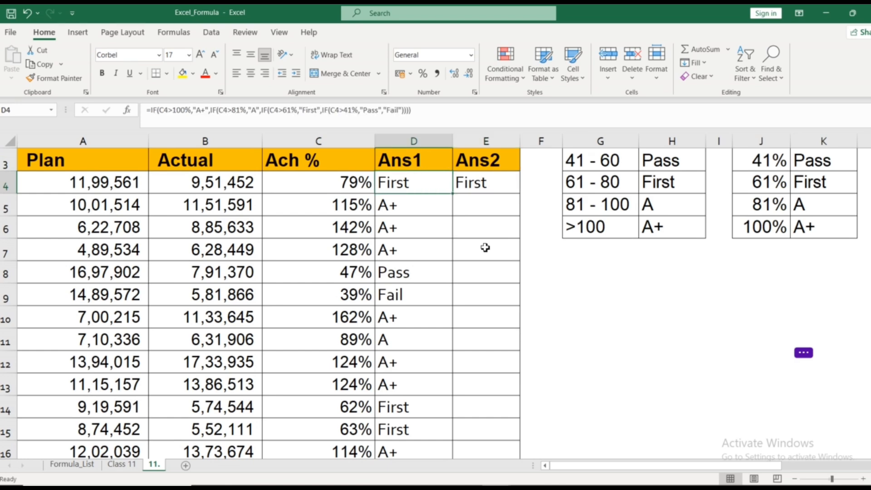
{"action": "key", "text": "ctrl+Down"}
{"action": "key", "text": "Right"}
{"action": "key", "text": "ctrl+shift+Up"}
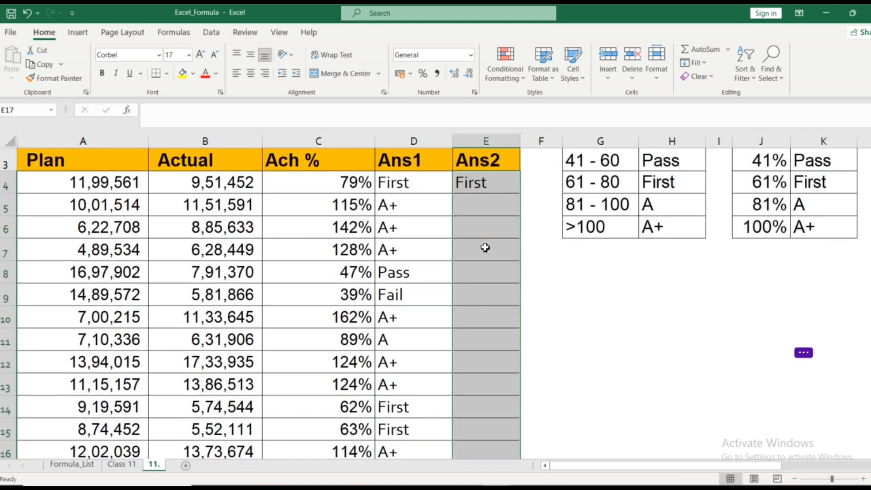
{"action": "key", "text": "ctrl+d"}
Step: Compare the Ans1 and Ans2 grades and their IF and VLOOKUP formulas in rows 4 and 5
{"action": "key", "text": "Up"}
{"action": "key", "text": "ctrl+Home"}
{"action": "key", "text": "Down"}
{"action": "key", "text": "Down"}
{"action": "key", "text": "Down"}
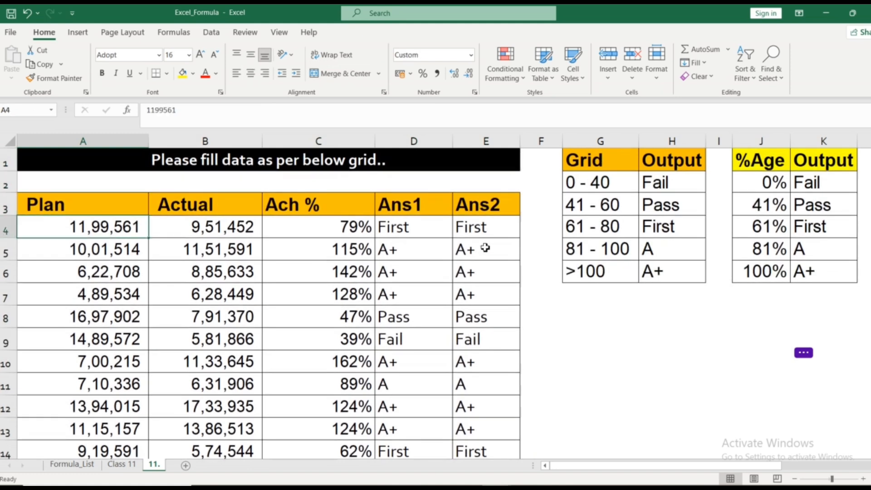
{"action": "key", "text": "Right"}
{"action": "key", "text": "Right"}
{"action": "key", "text": "Right"}
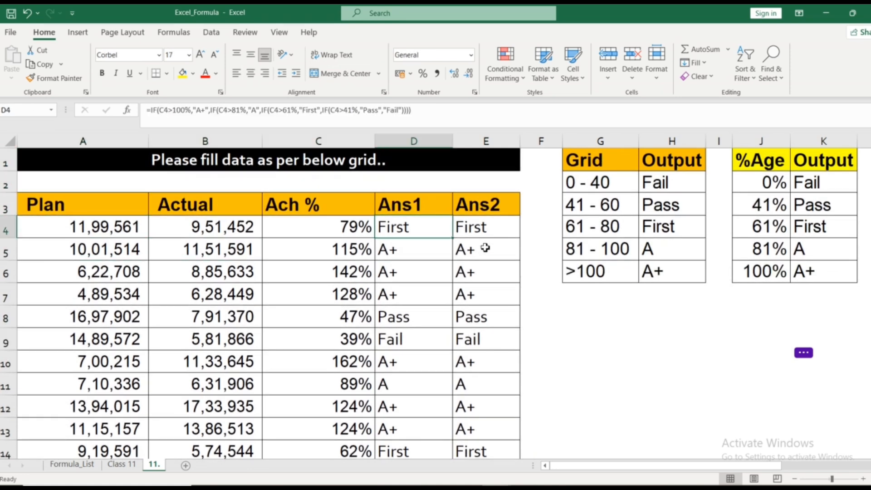
{"action": "key", "text": "Right"}
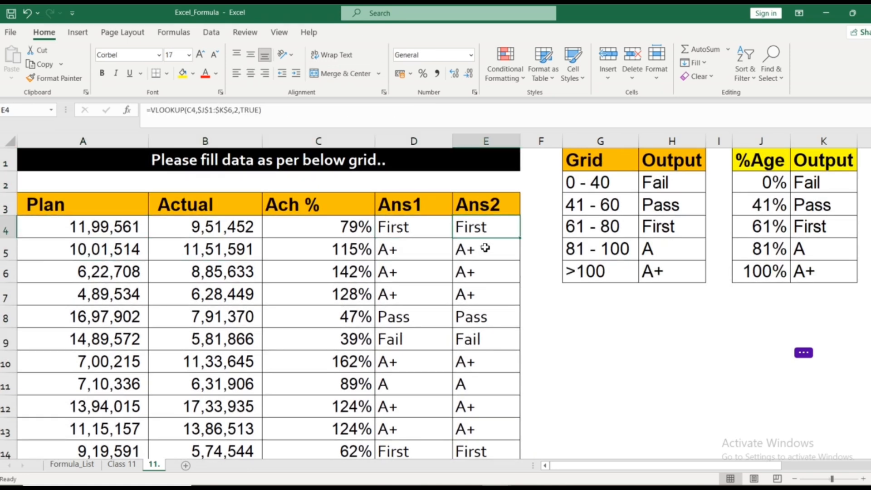
{"action": "key", "text": "Down"}
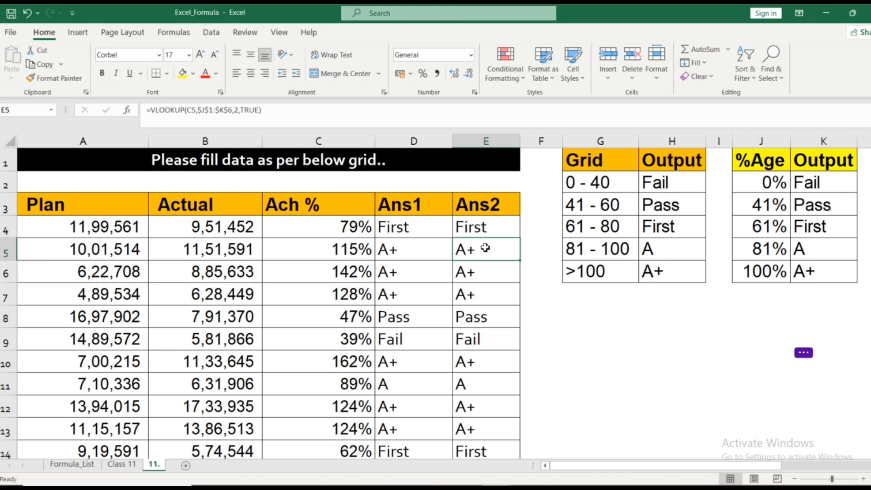
{"action": "key", "text": "Left"}
{"action": "key", "text": "Right"}
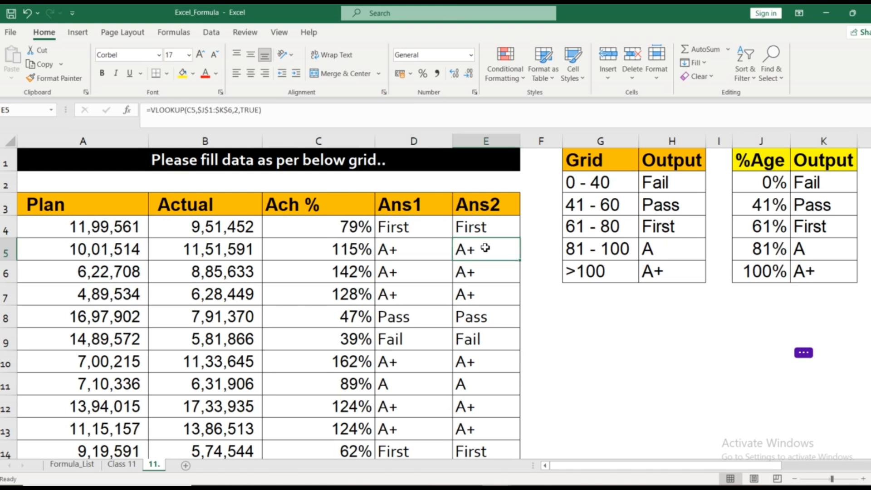